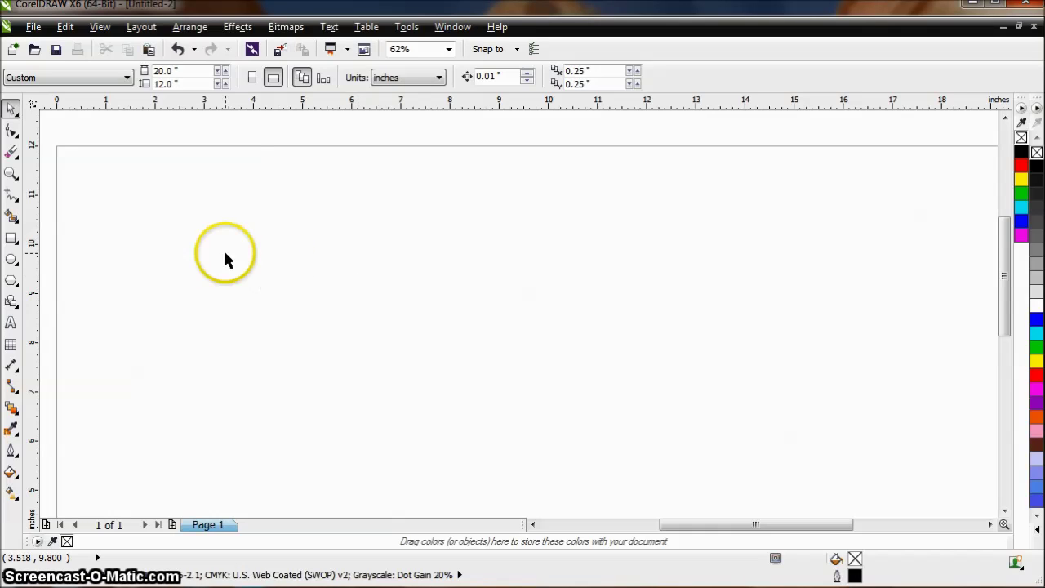
# Step: Draw a 4.2 x 4.2 inch unfilled circle near the upper-left of the page, then deselect it
pyautogui.click(12, 261)
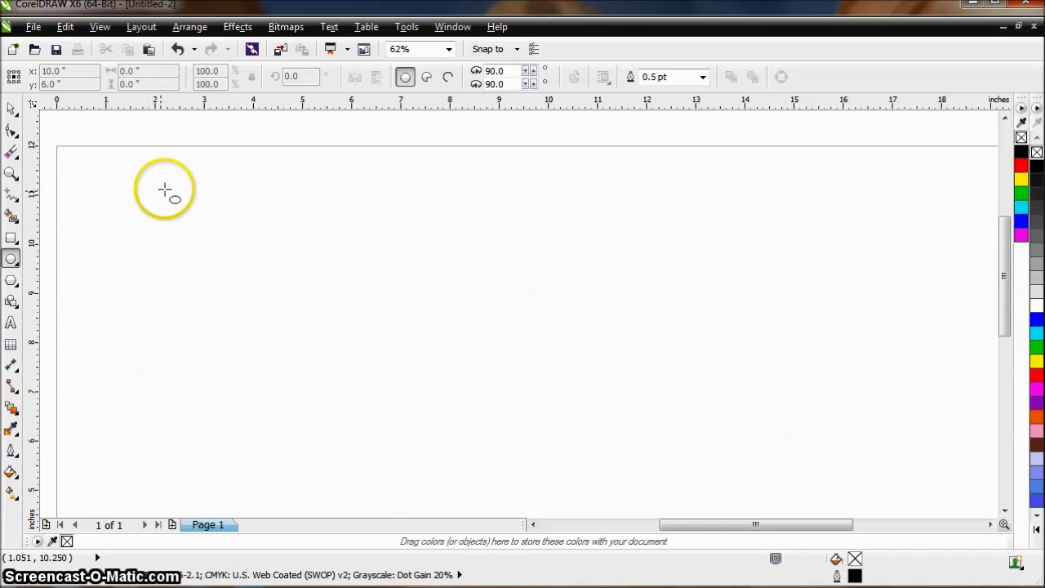
pyautogui.moveTo(166, 189); pyautogui.dragTo(371, 343)
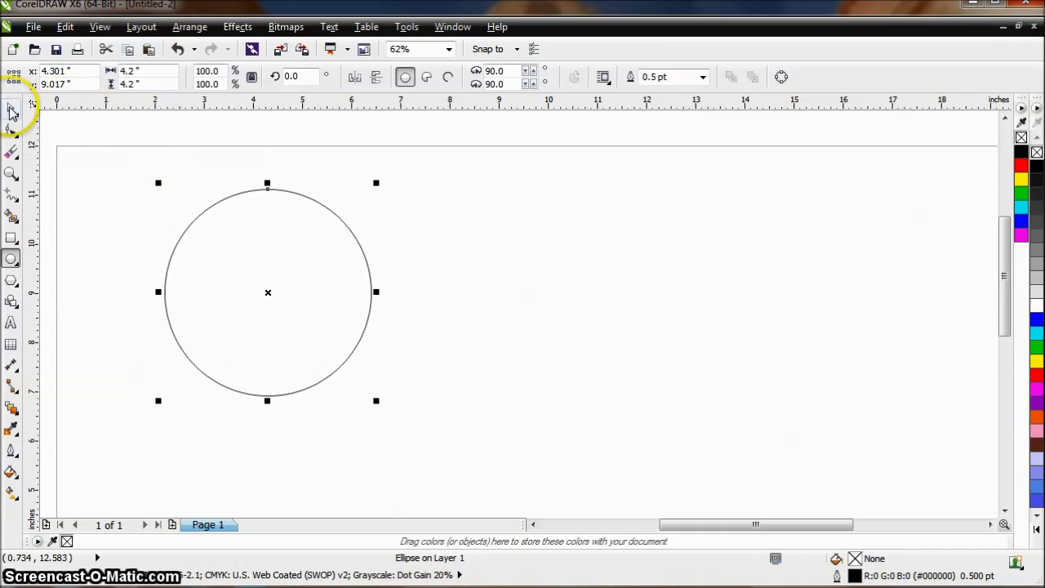
pyautogui.click(12, 111)
pyautogui.click(409, 262)
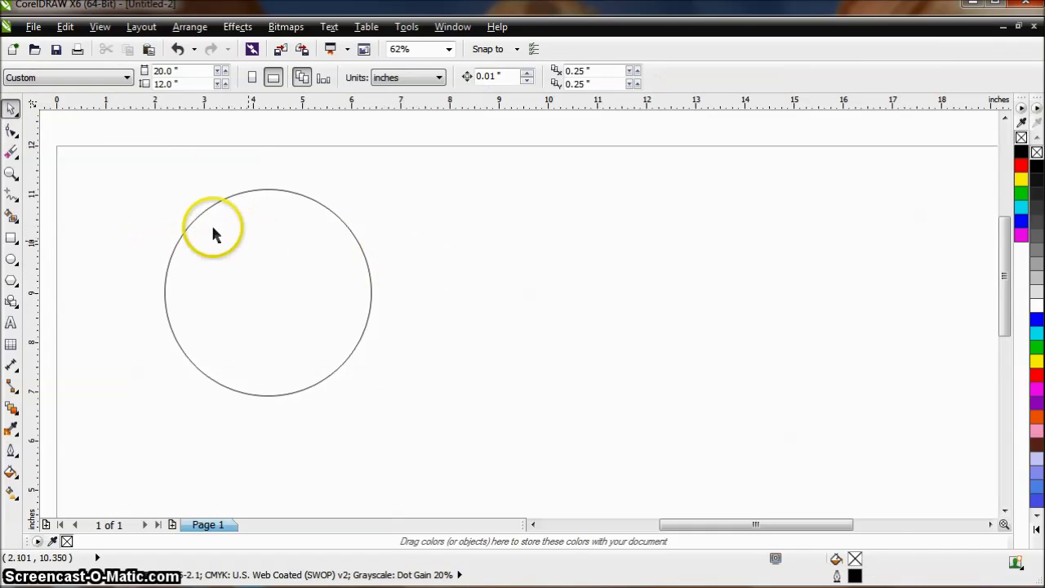
pyautogui.click(137, 173)
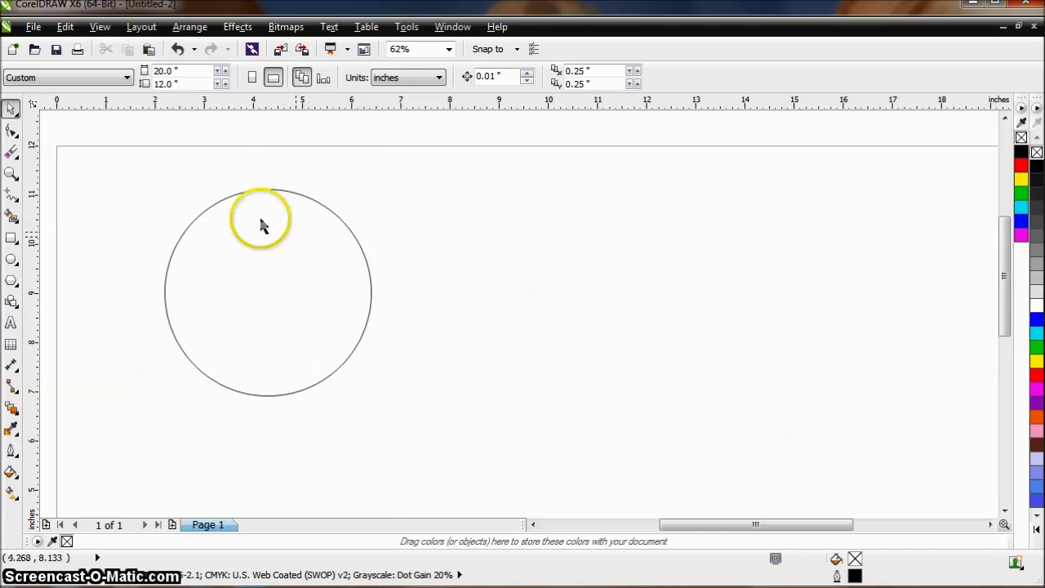
# Step: Convert the circle to curves
pyautogui.click(286, 282)
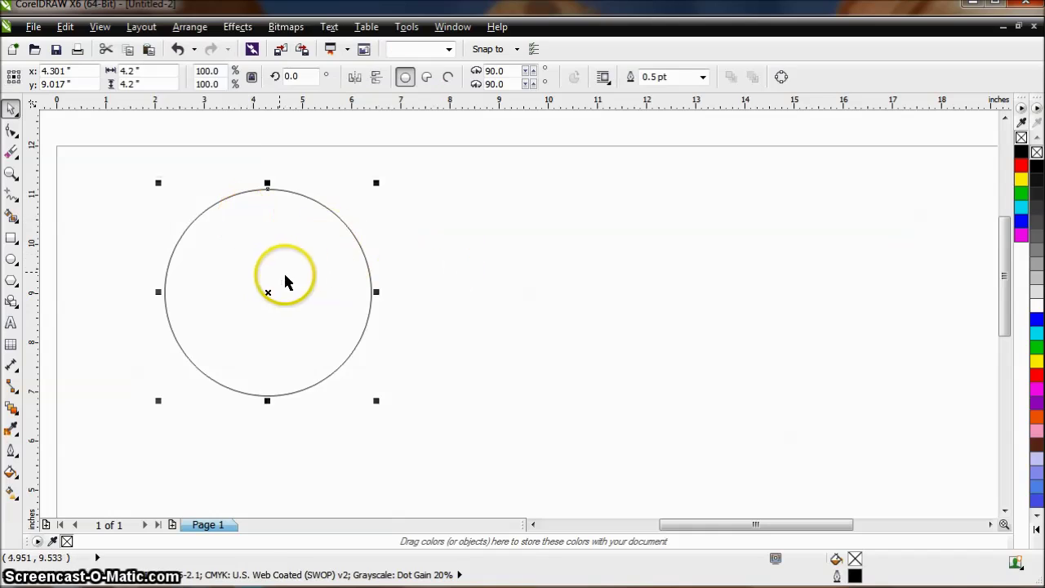
pyautogui.rightClick(350, 234)
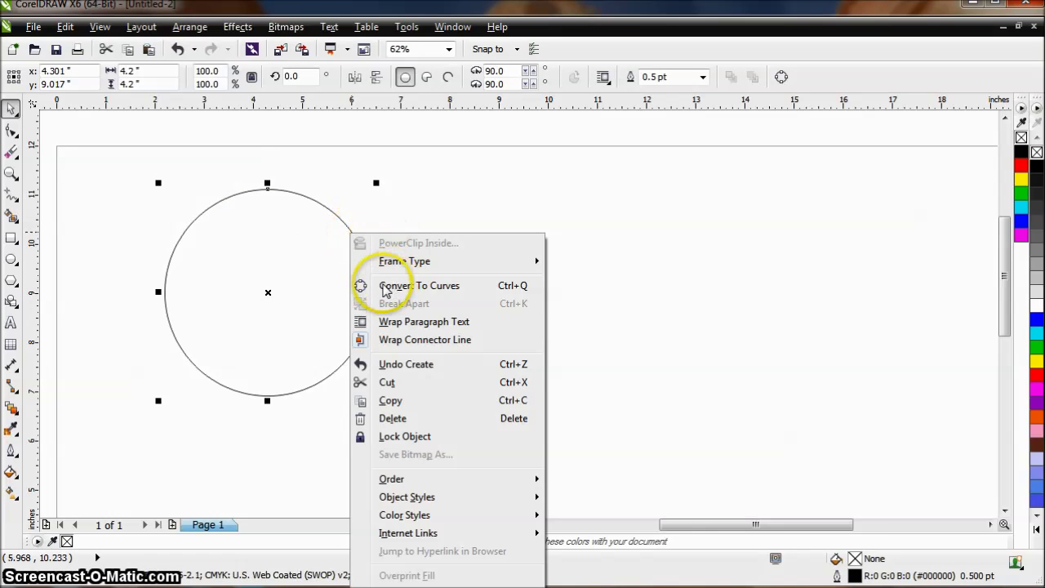
pyautogui.click(417, 286)
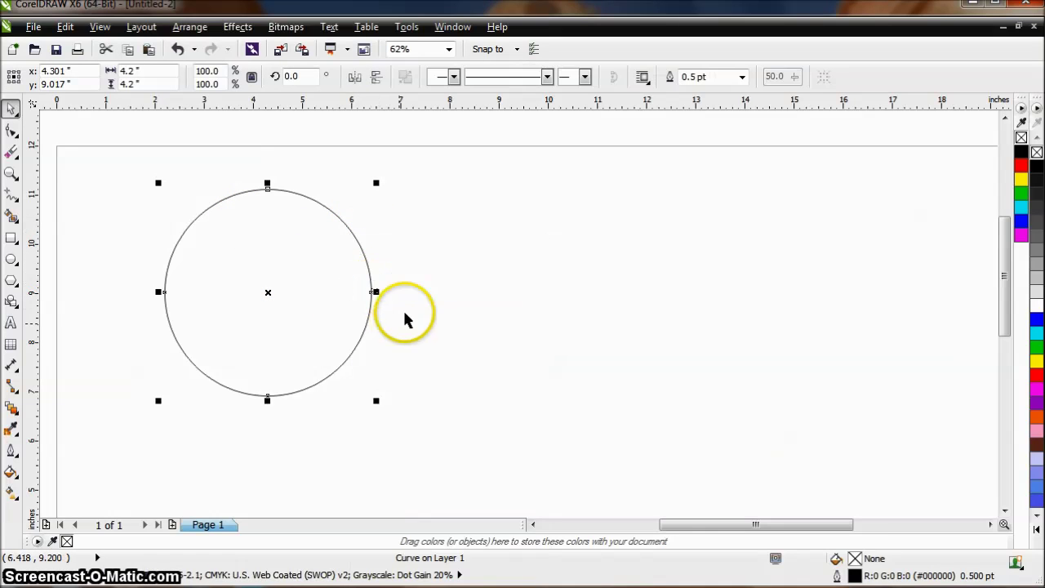
# Step: Break the curve apart at its right and left nodes with the Shape tool
pyautogui.click(13, 133)
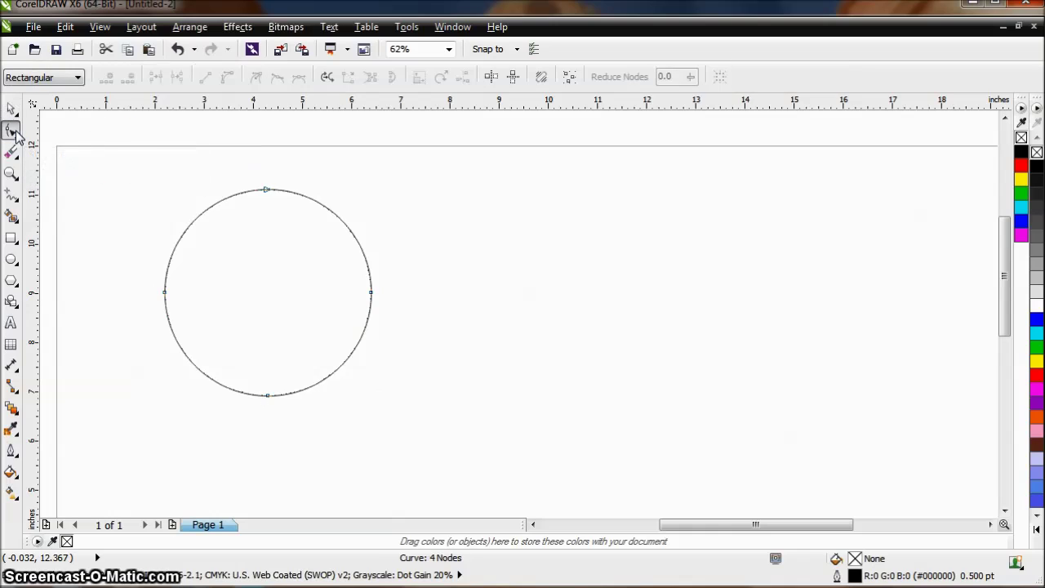
pyautogui.rightClick(371, 295)
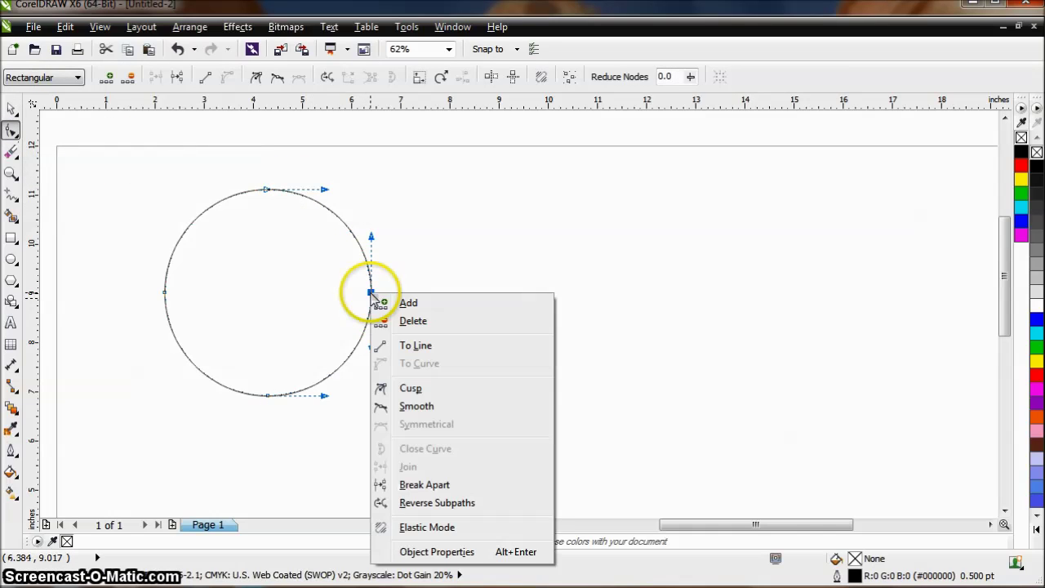
pyautogui.click(446, 490)
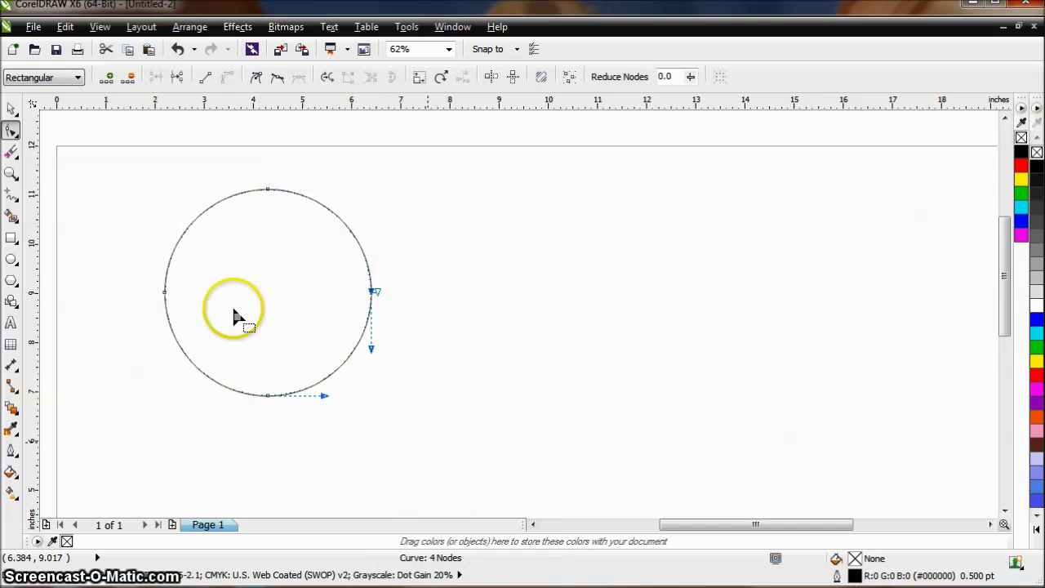
pyautogui.click(164, 292)
pyautogui.rightClick(165, 295)
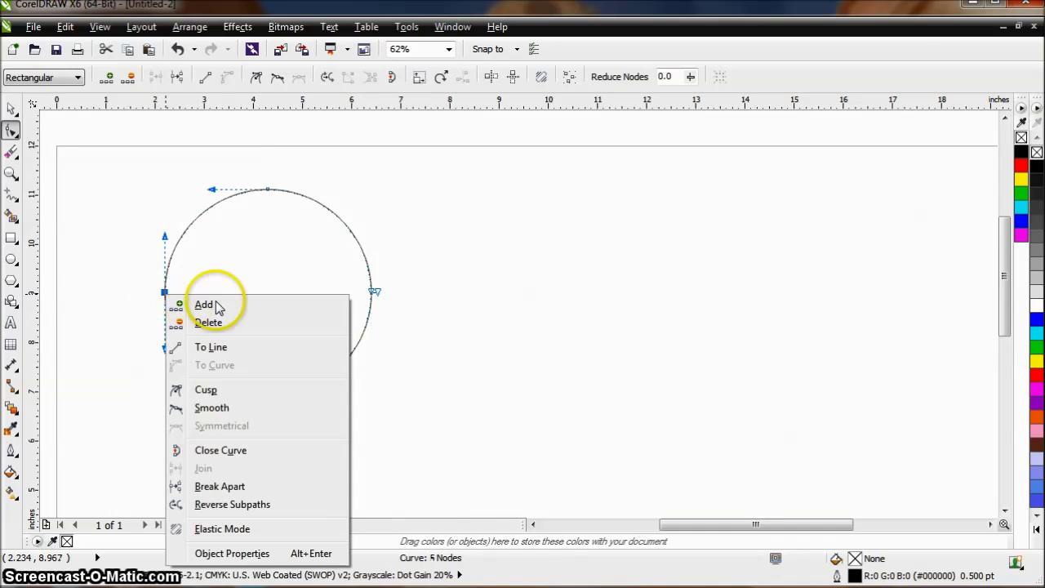
pyautogui.click(247, 485)
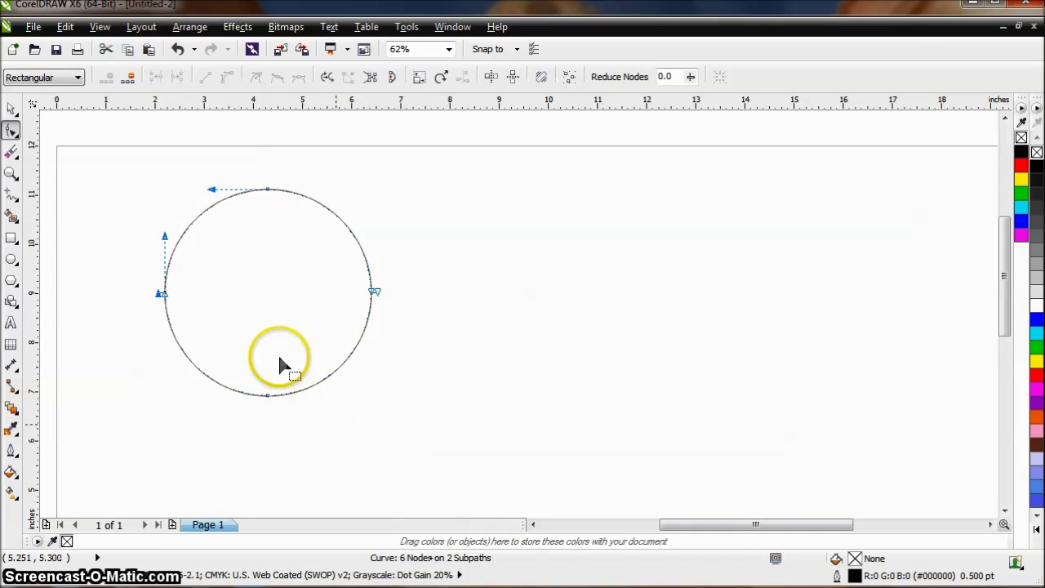
pyautogui.click(12, 107)
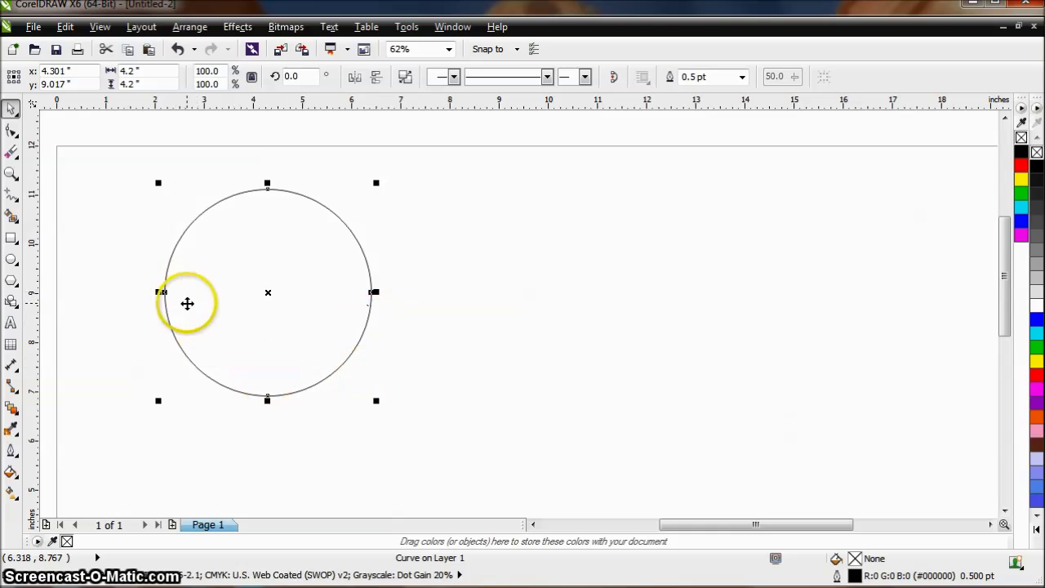
# Step: Break the curve into two separate arcs and drag the lower arc down below the upper one
pyautogui.rightClick(294, 277)
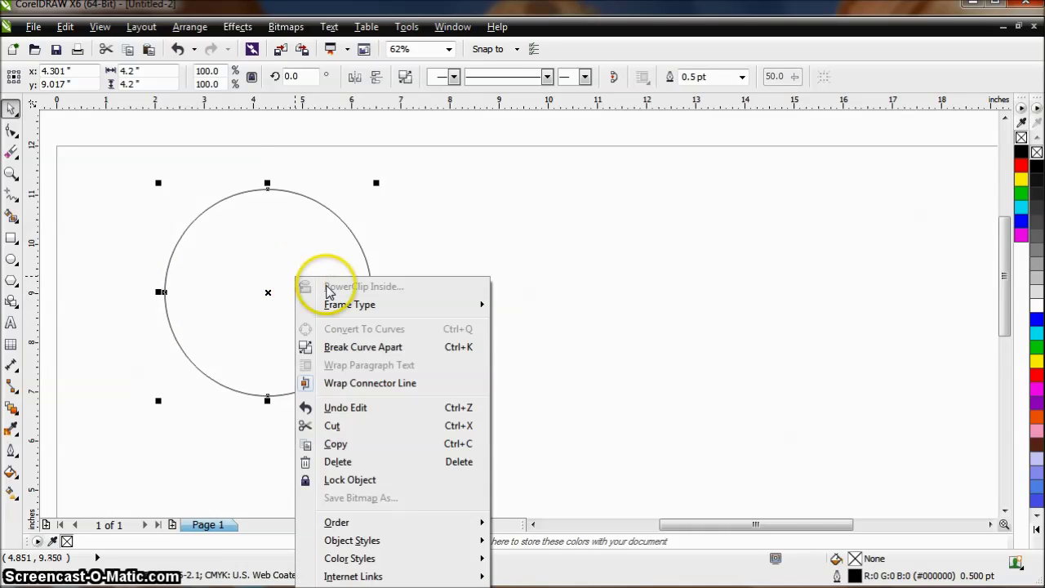
pyautogui.click(321, 353)
pyautogui.click(329, 355)
pyautogui.click(330, 366)
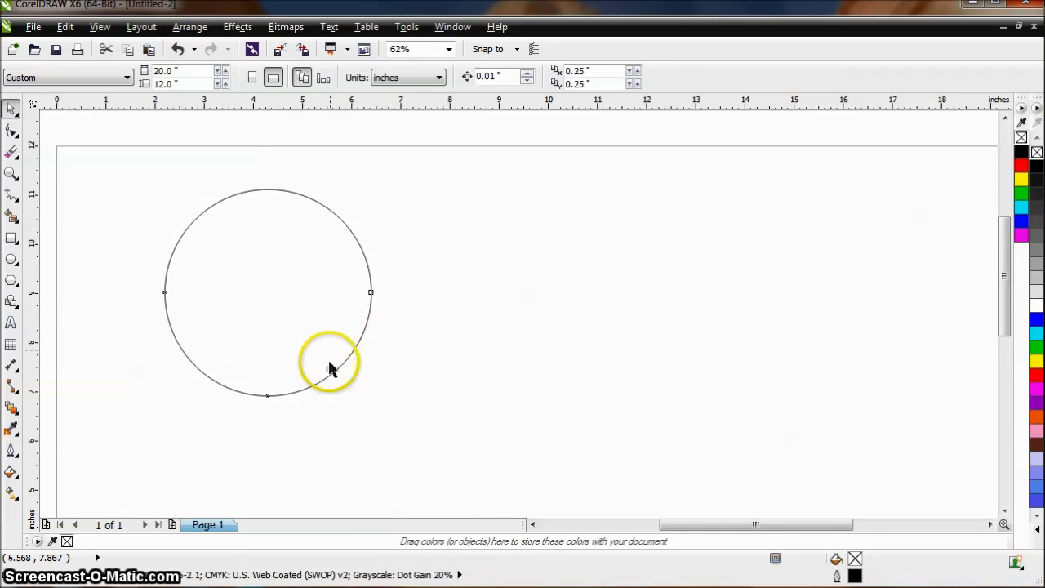
pyautogui.moveTo(329, 367); pyautogui.dragTo(328, 394)
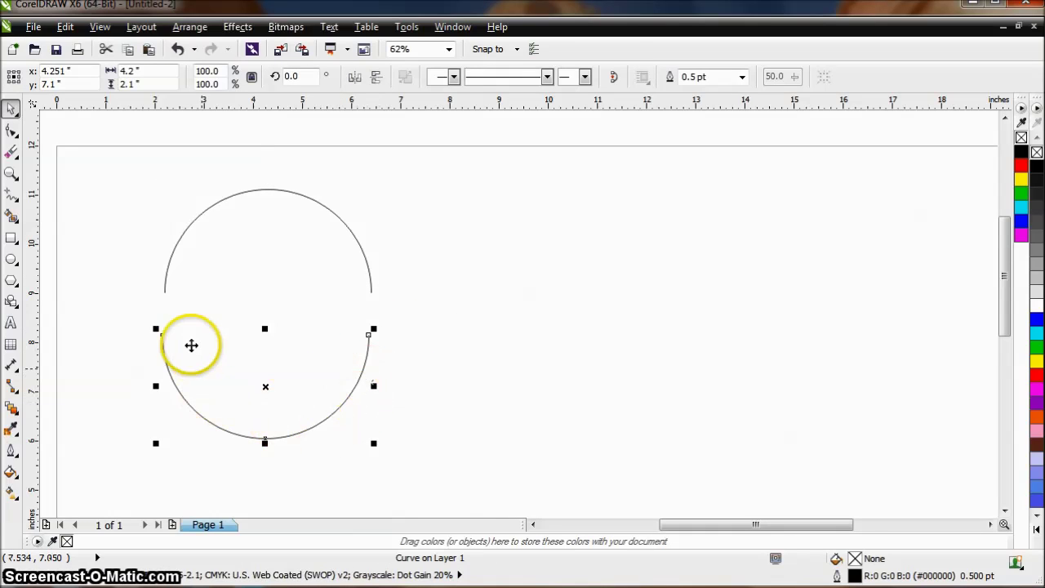
pyautogui.click(366, 258)
pyautogui.click(441, 261)
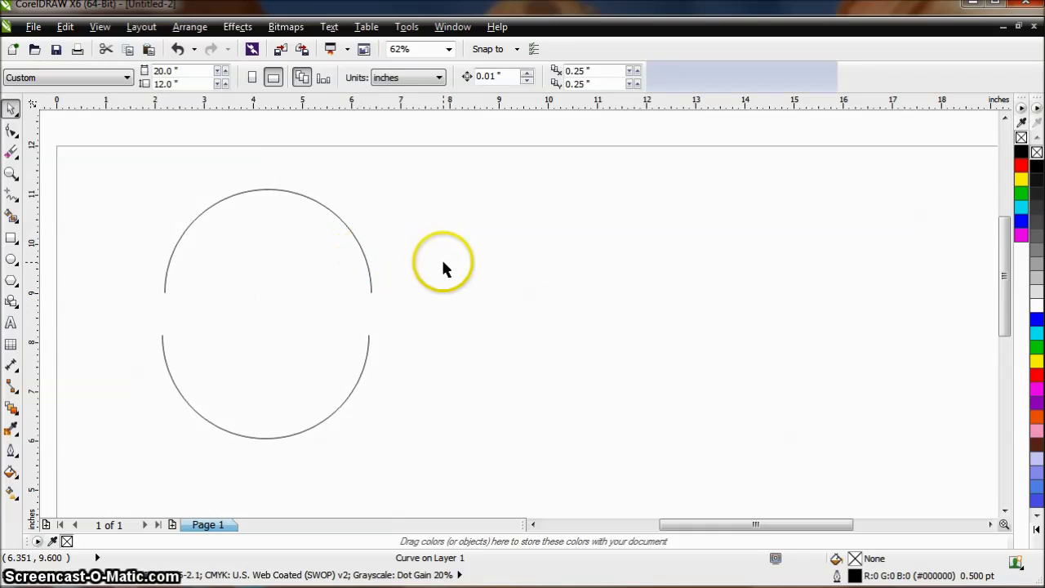
pyautogui.click(11, 259)
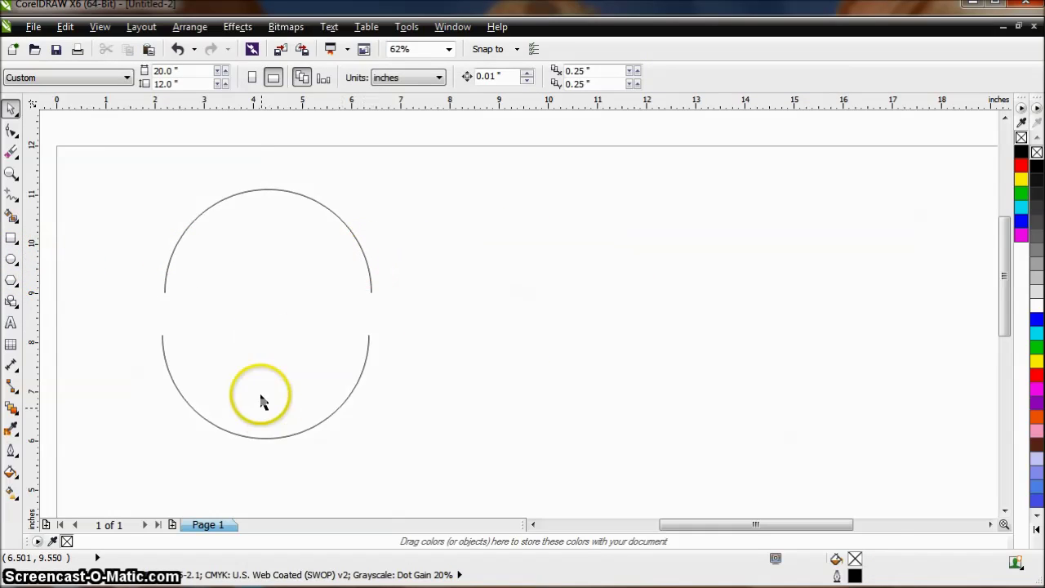
# Step: Shift the upper arc left and shrink the lower arc to about 31% beside it
pyautogui.moveTo(250, 212); pyautogui.dragTo(218, 211)
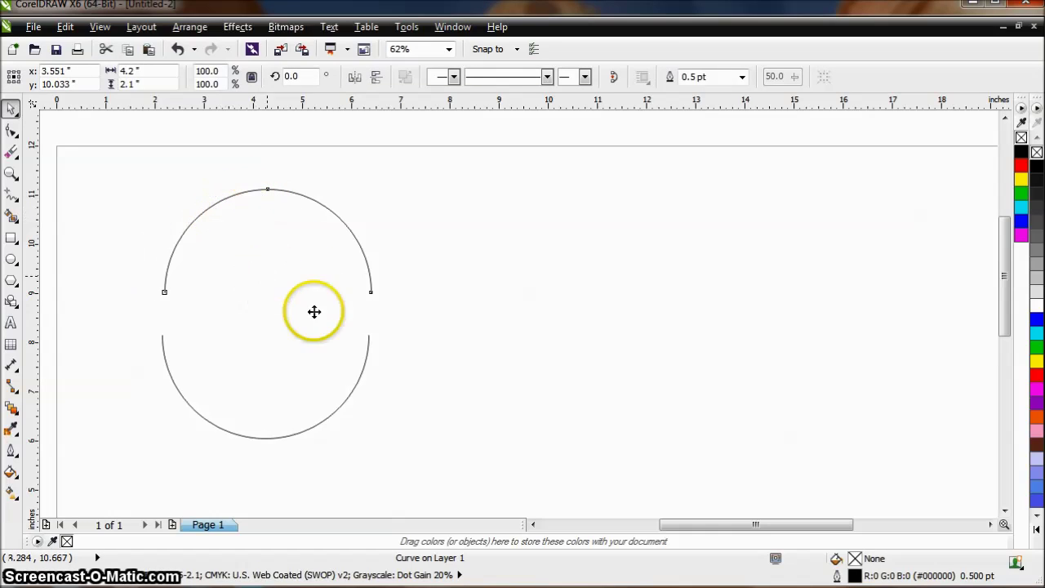
pyautogui.moveTo(260, 415); pyautogui.dragTo(438, 394)
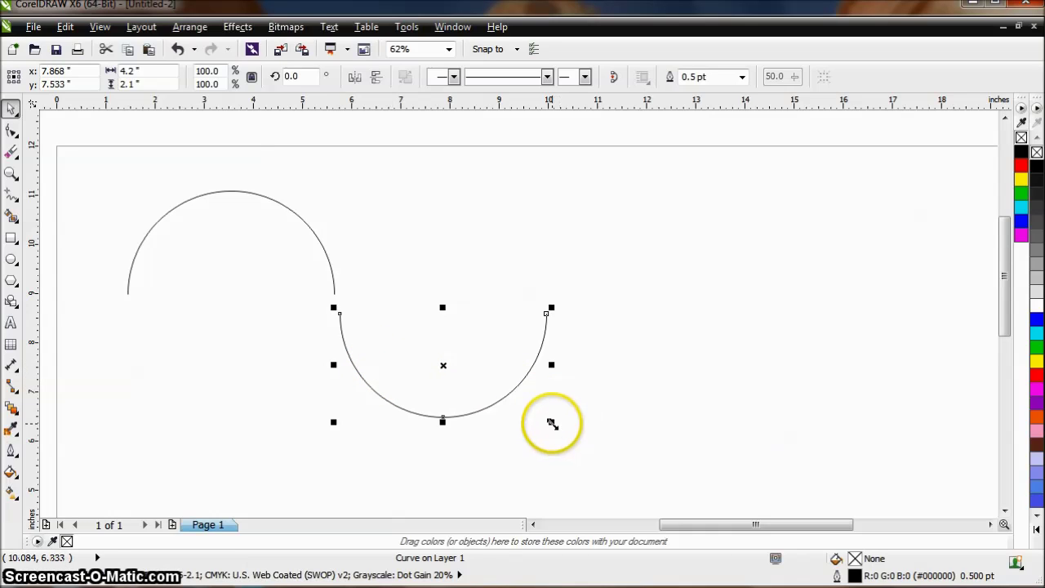
pyautogui.moveTo(553, 422); pyautogui.dragTo(409, 356)
pyautogui.moveTo(456, 429); pyautogui.dragTo(454, 428)
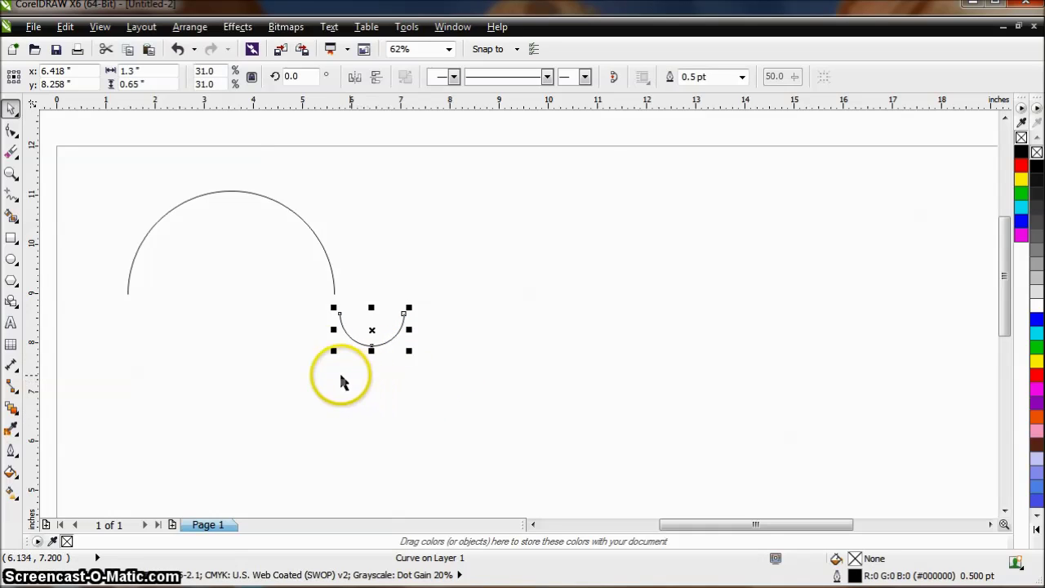
pyautogui.moveTo(357, 329); pyautogui.dragTo(376, 353)
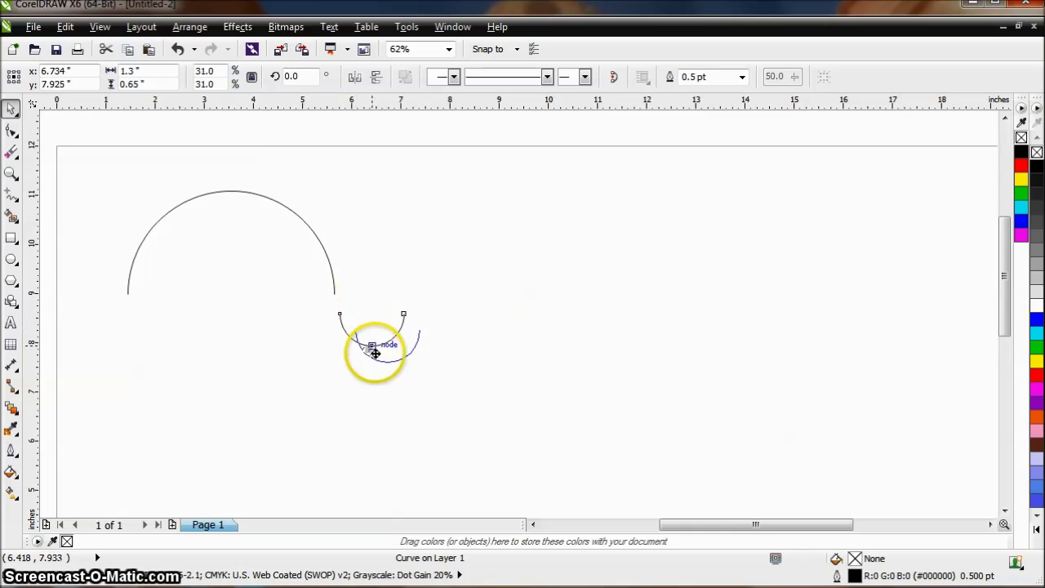
pyautogui.click(343, 386)
# Step: Snap the small arc's end onto the big arc's right end, then select both arcs
pyautogui.click(364, 362)
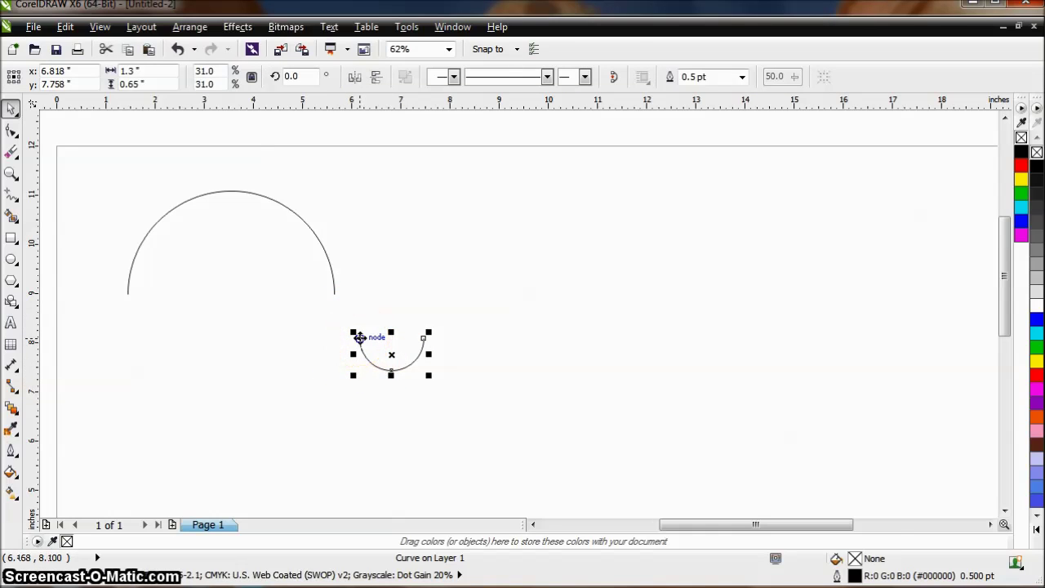
pyautogui.moveTo(360, 338); pyautogui.dragTo(335, 302)
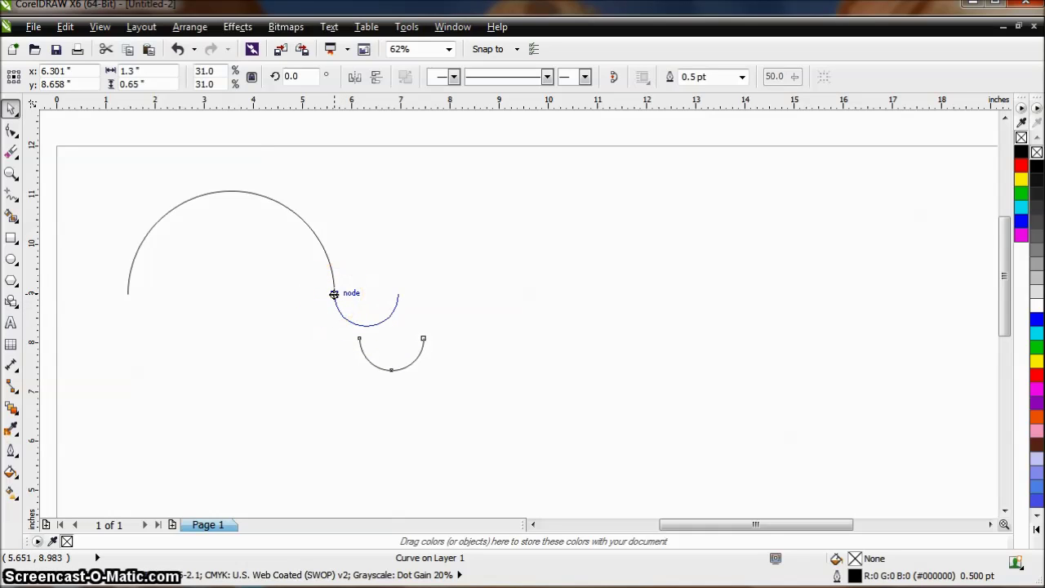
pyautogui.moveTo(335, 295); pyautogui.dragTo(335, 296)
pyautogui.click(442, 319)
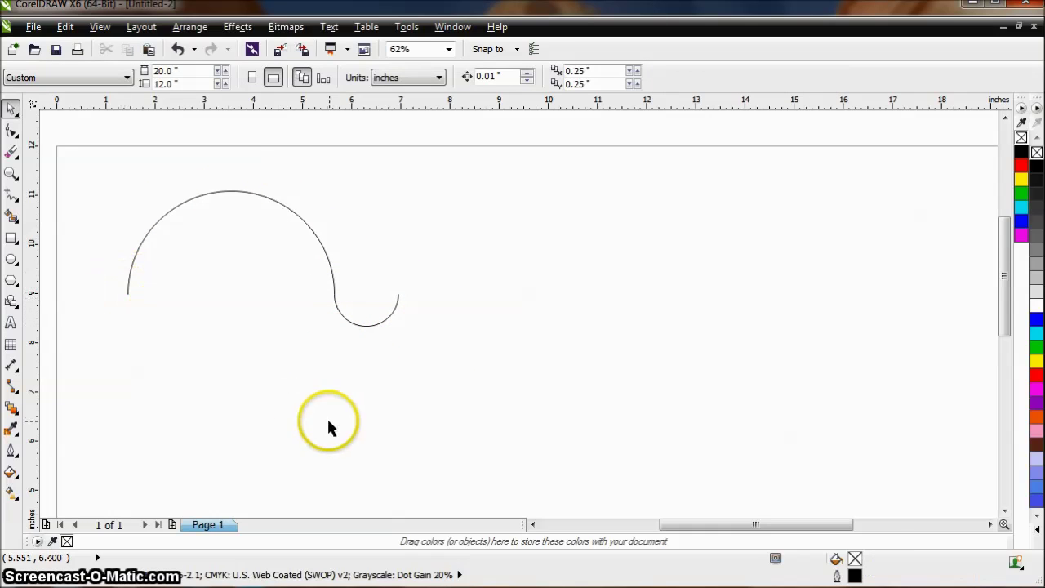
pyautogui.moveTo(106, 154); pyautogui.dragTo(474, 398)
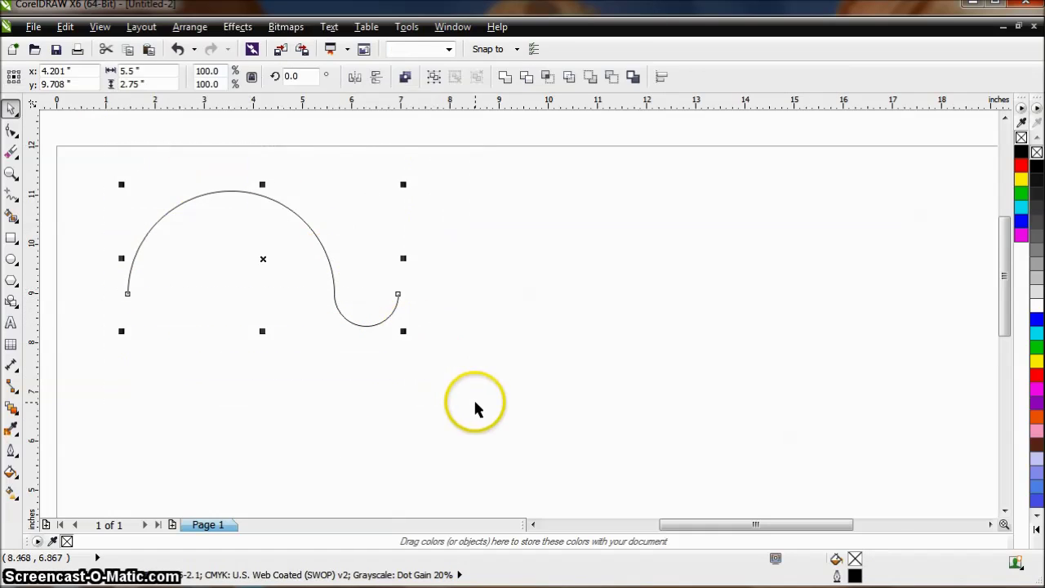
# Step: Join the two arcs into one S-shaped curve with the Join Curves docker's Extend option
pyautogui.click(188, 27)
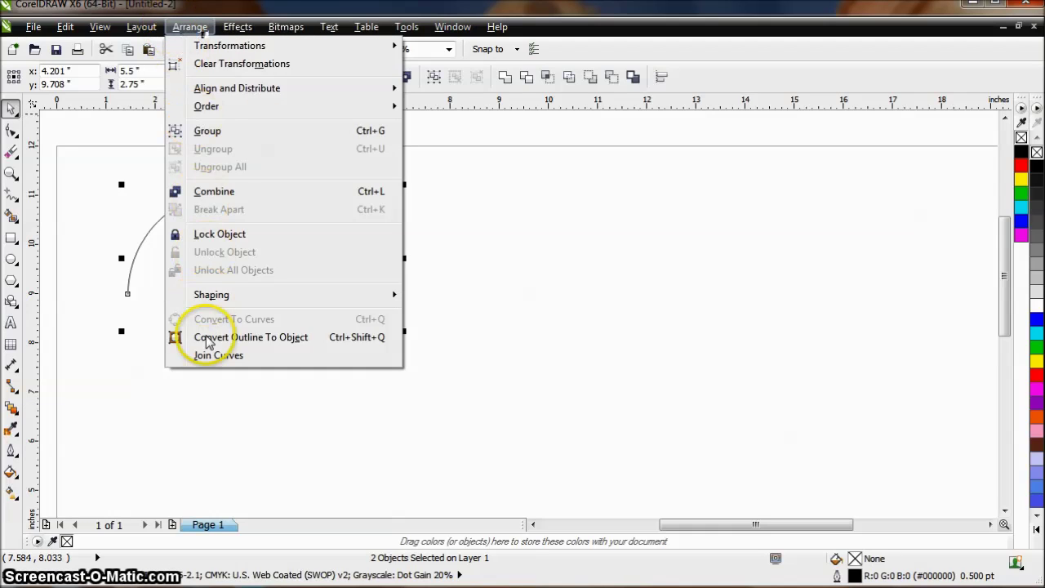
pyautogui.click(203, 356)
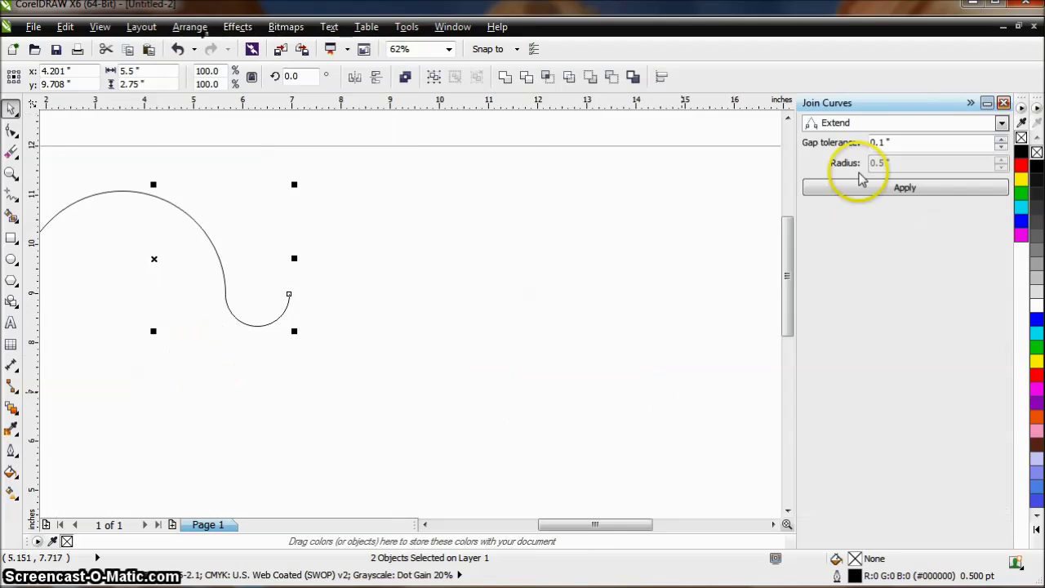
pyautogui.moveTo(578, 525); pyautogui.dragTo(536, 527)
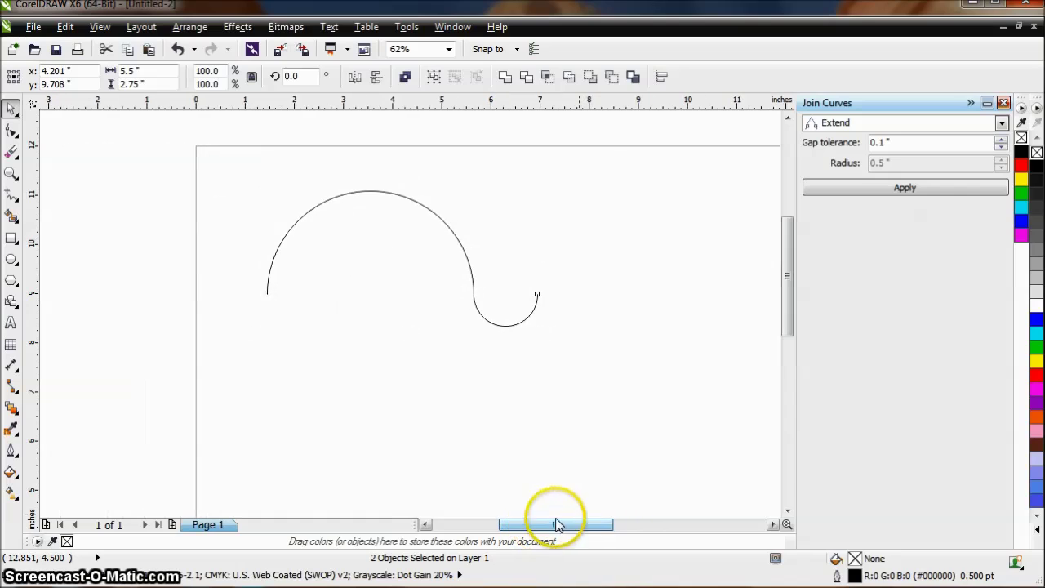
pyautogui.click(892, 188)
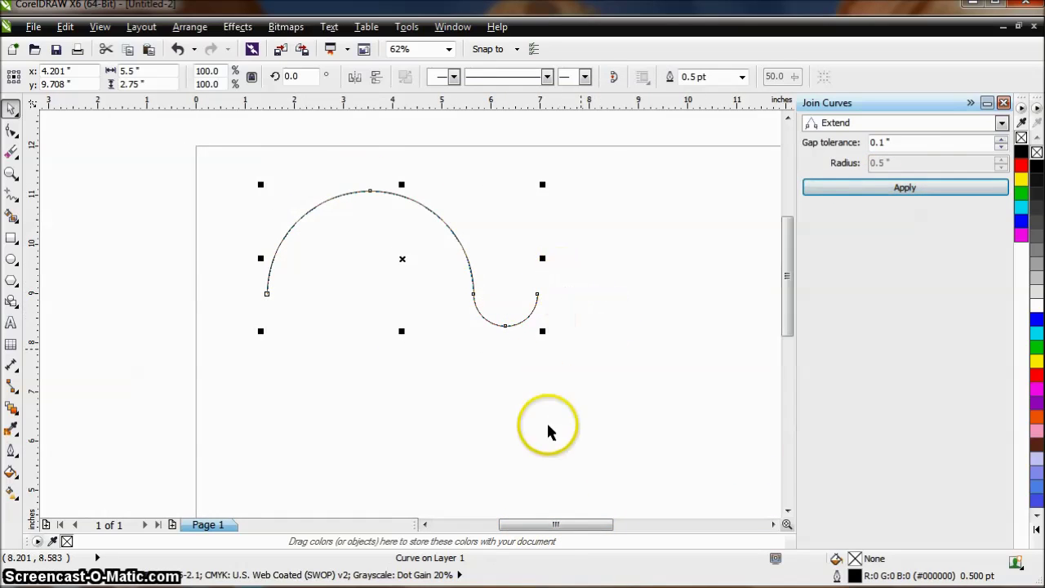
pyautogui.moveTo(564, 529); pyautogui.dragTo(574, 530)
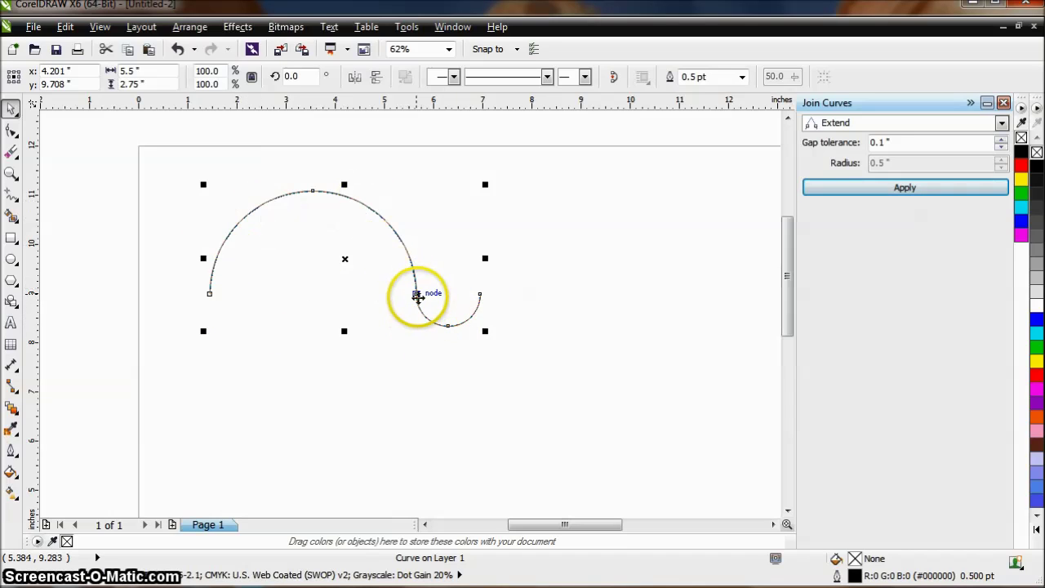
# Step: Nudge the joined curve slightly down and left, then deselect it
pyautogui.click(480, 379)
pyautogui.click(428, 322)
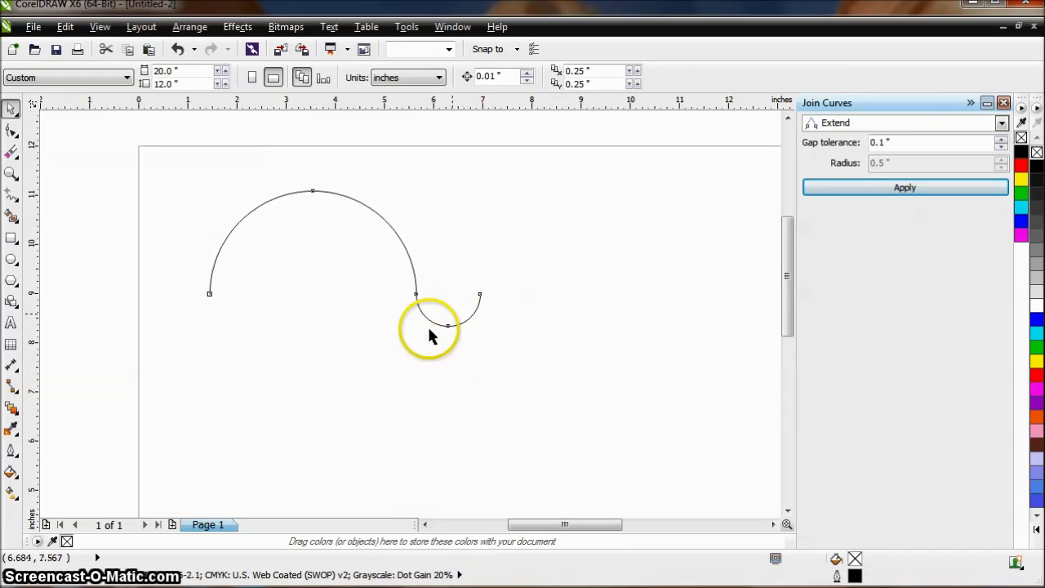
pyautogui.moveTo(417, 296)
pyautogui.mouseDown()
pyautogui.moveTo(384, 316)
pyautogui.moveTo(426, 293)
pyautogui.mouseUp()
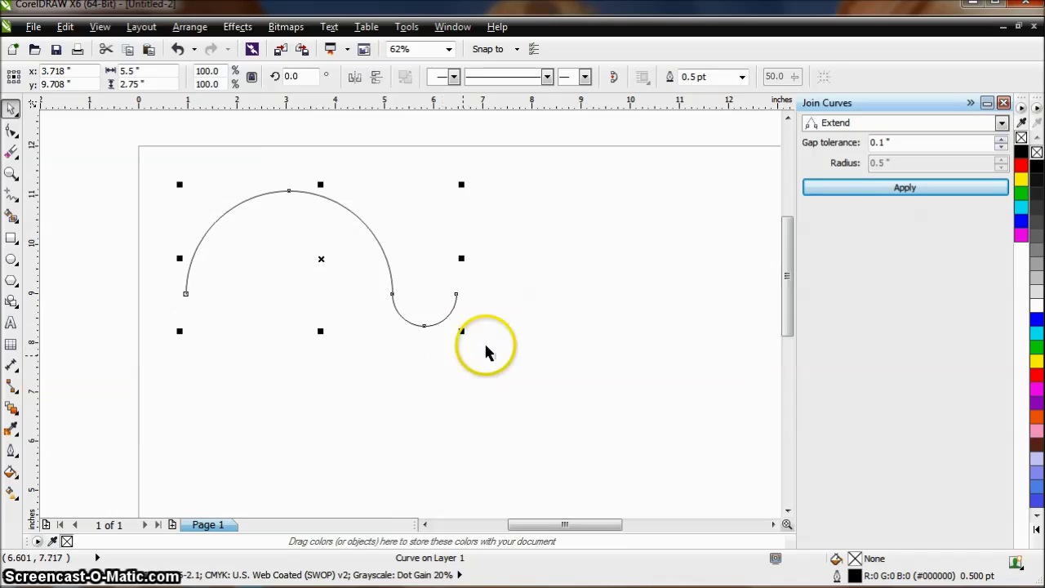
pyautogui.click(159, 203)
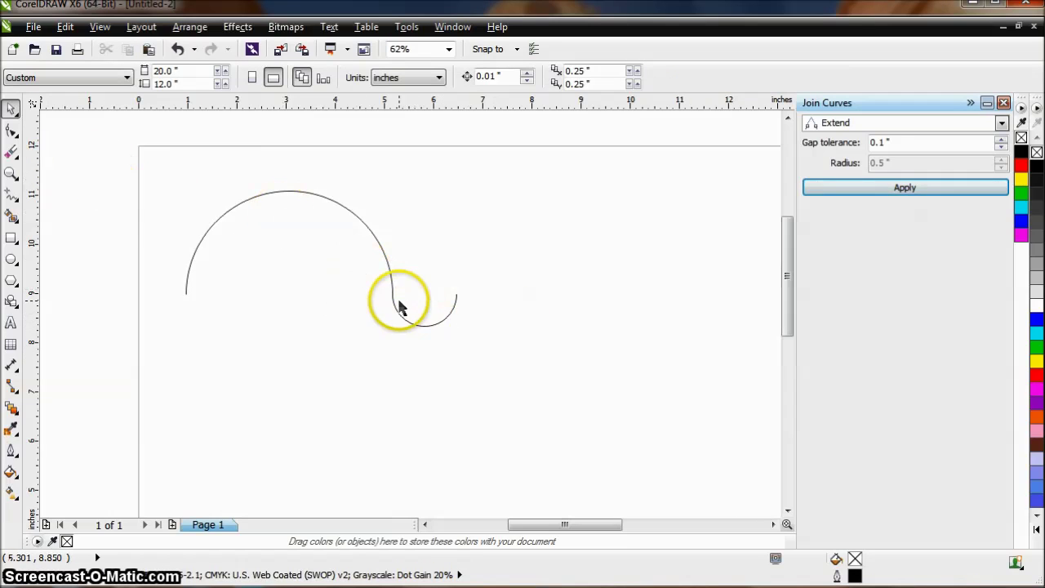
# Step: Erase the small lower hook with the Eraser, leaving a short tail off the large arc's right end
pyautogui.click(14, 157)
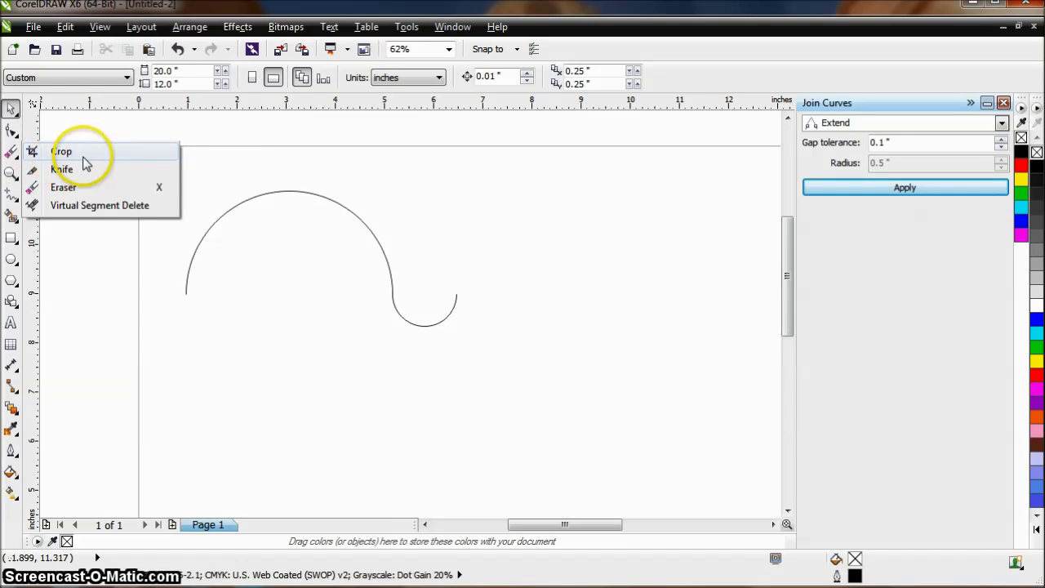
pyautogui.click(62, 187)
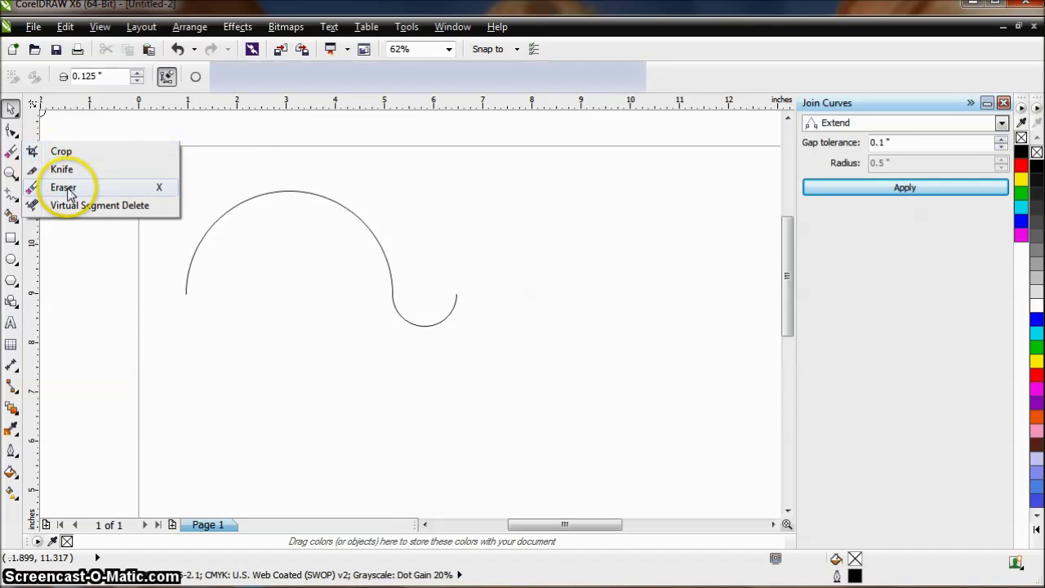
pyautogui.click(455, 307)
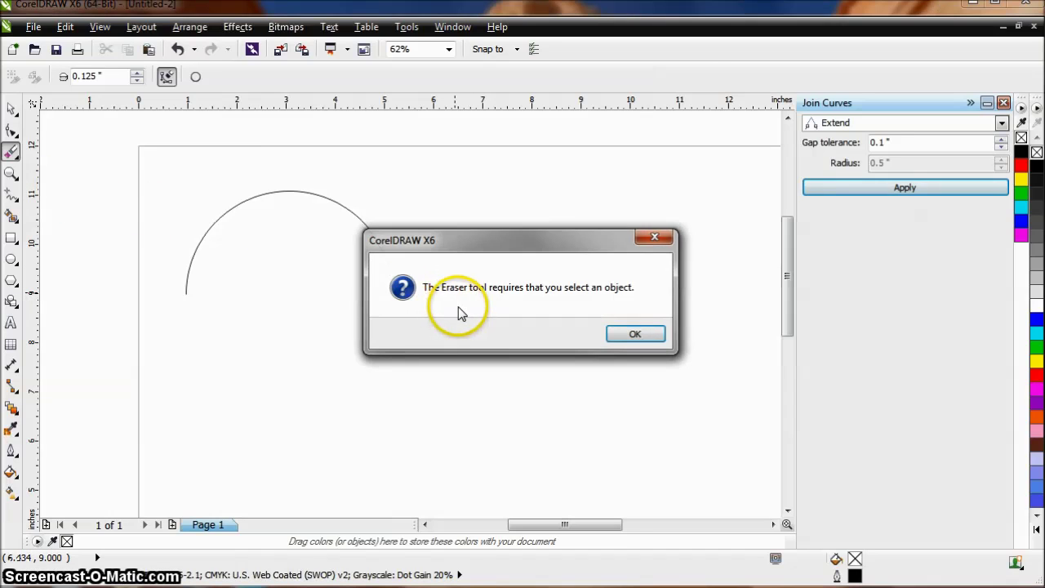
pyautogui.click(626, 334)
pyautogui.click(11, 109)
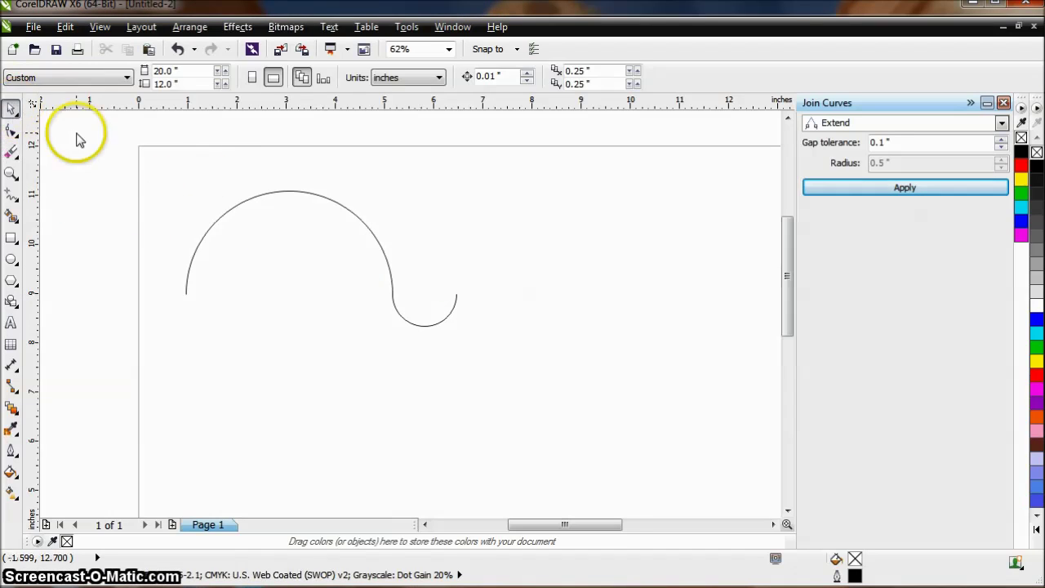
pyautogui.click(244, 212)
pyautogui.click(13, 154)
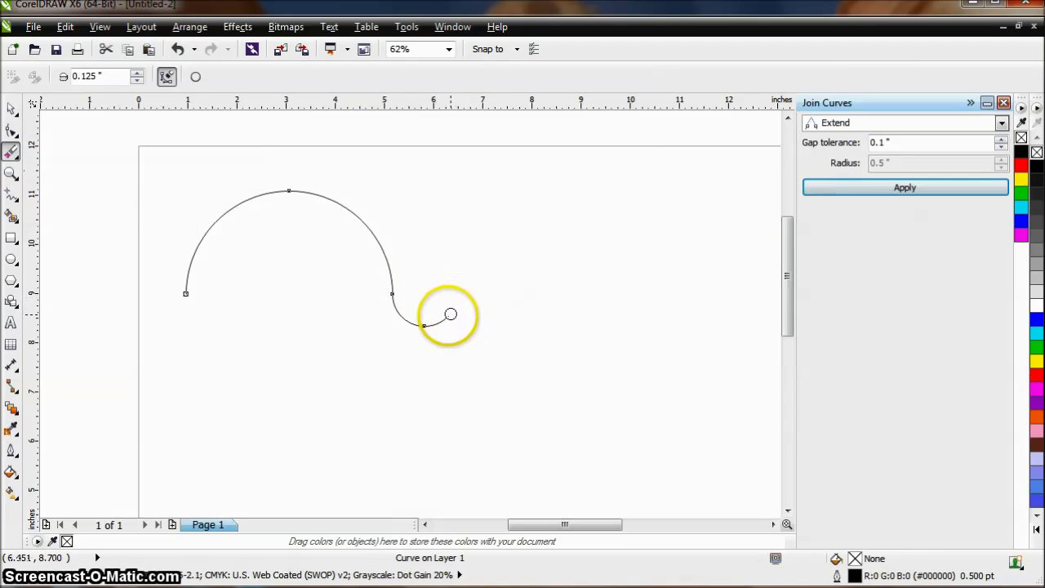
pyautogui.moveTo(429, 325); pyautogui.dragTo(410, 324)
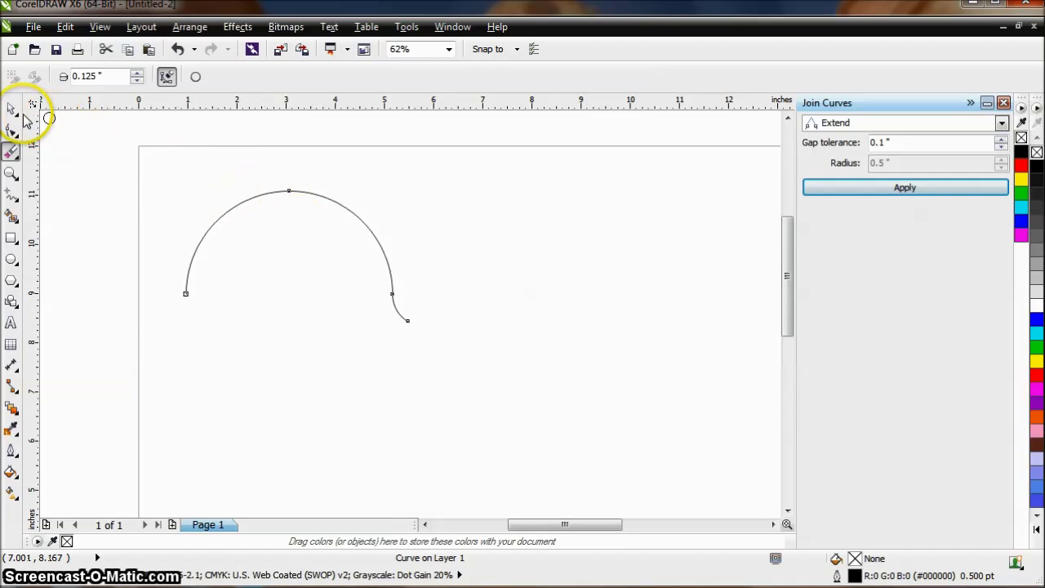
pyautogui.click(12, 108)
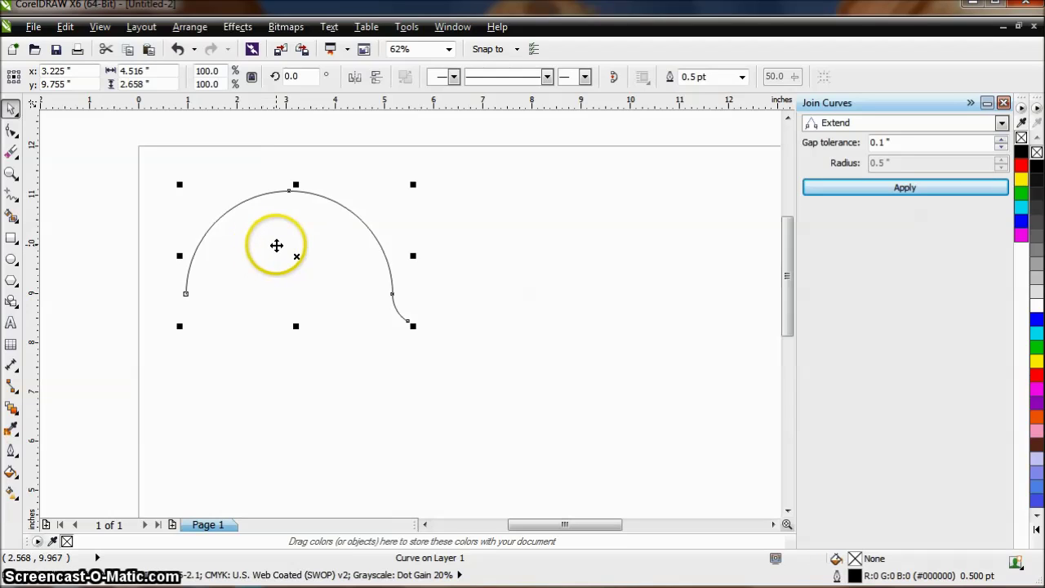
# Step: Place a vertically mirrored copy of the arc below the original, snapping its end node to it
pyautogui.moveTo(296, 254); pyautogui.dragTo(306, 291)
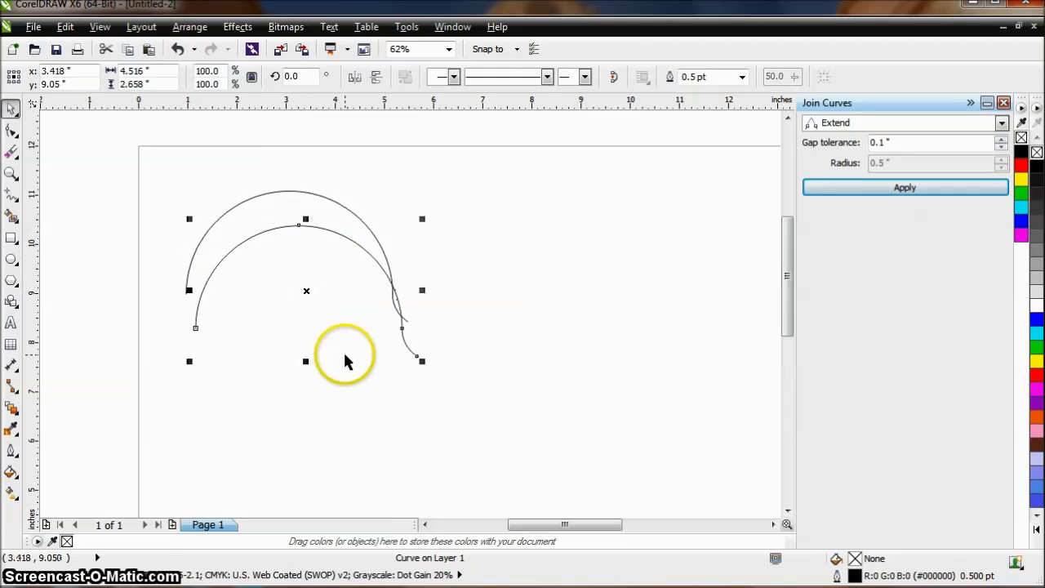
pyautogui.click(377, 79)
pyautogui.moveTo(259, 270); pyautogui.dragTo(278, 338)
pyautogui.moveTo(277, 382); pyautogui.dragTo(279, 338)
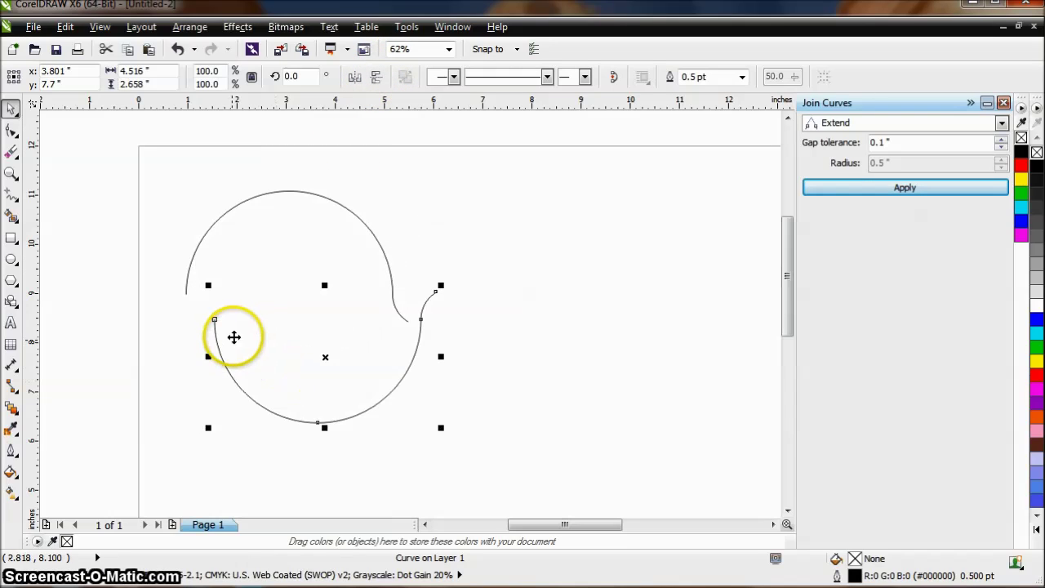
pyautogui.moveTo(213, 320); pyautogui.dragTo(187, 295)
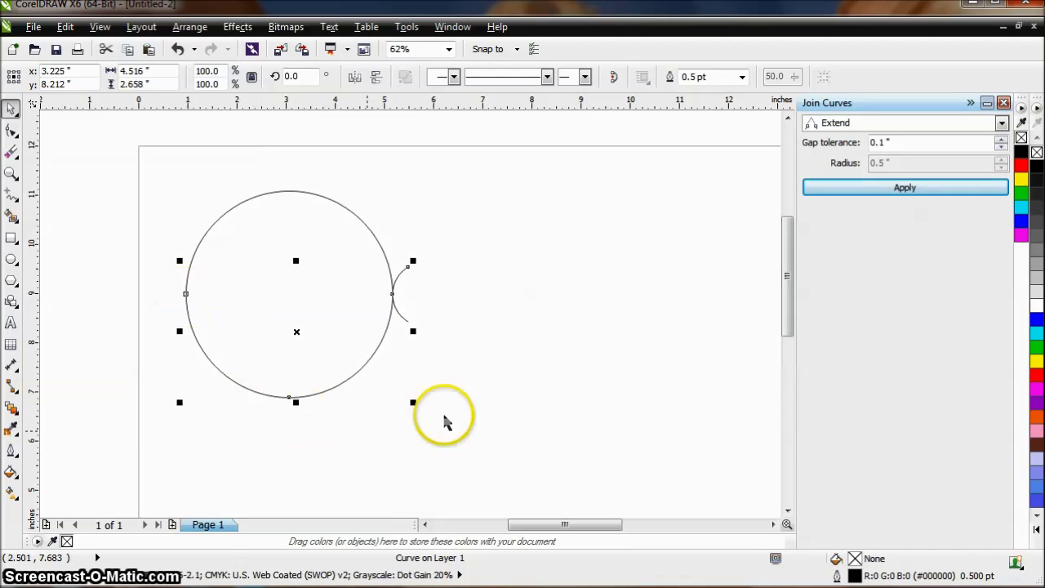
pyautogui.click(466, 354)
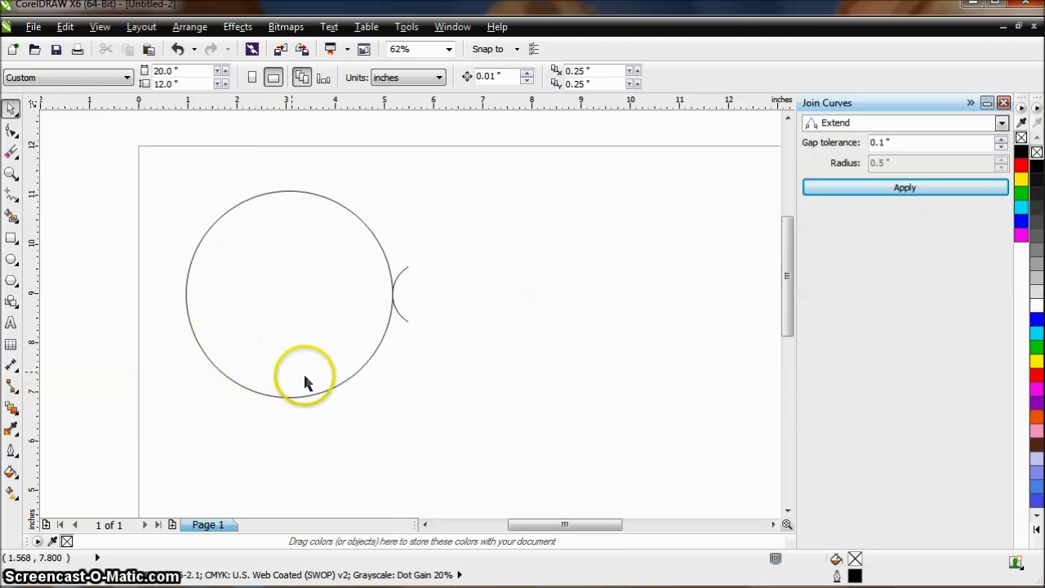
# Step: Join both halves into a closed circle with a short lead-in tail via Join Curves
pyautogui.click(292, 259)
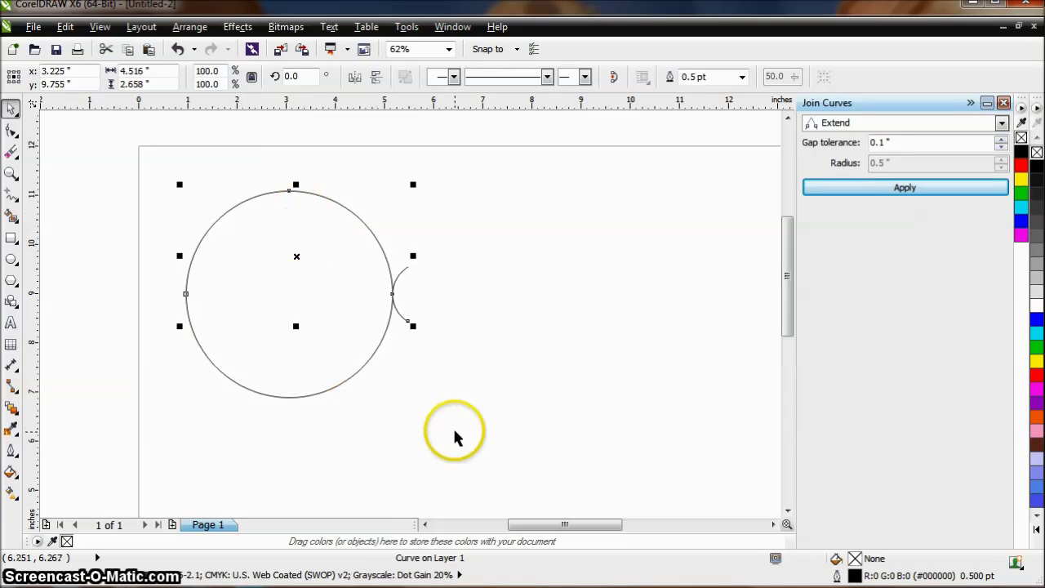
pyautogui.moveTo(455, 429); pyautogui.dragTo(199, 196)
pyautogui.moveTo(163, 159); pyautogui.dragTo(164, 154)
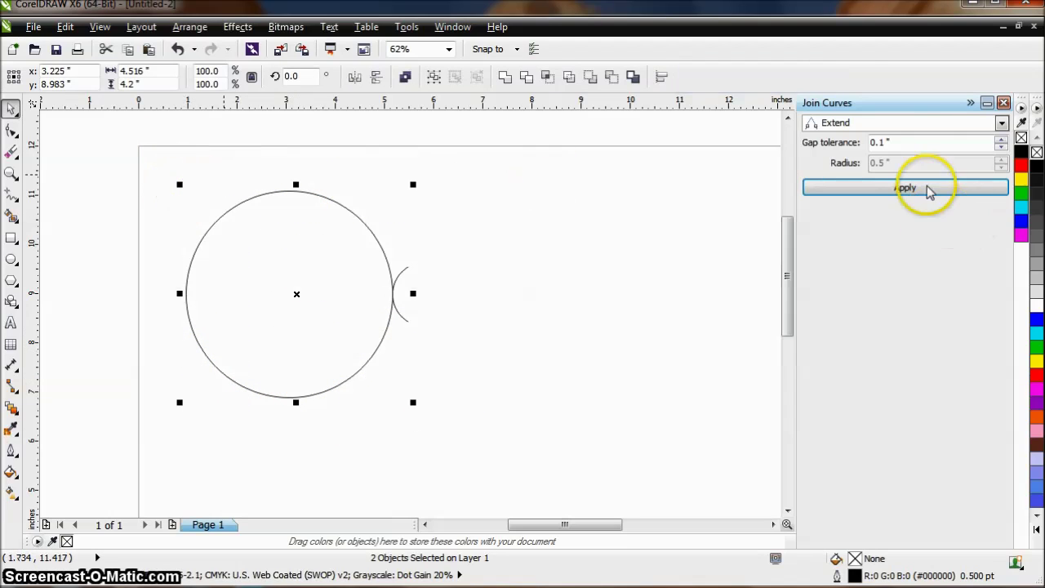
pyautogui.click(885, 192)
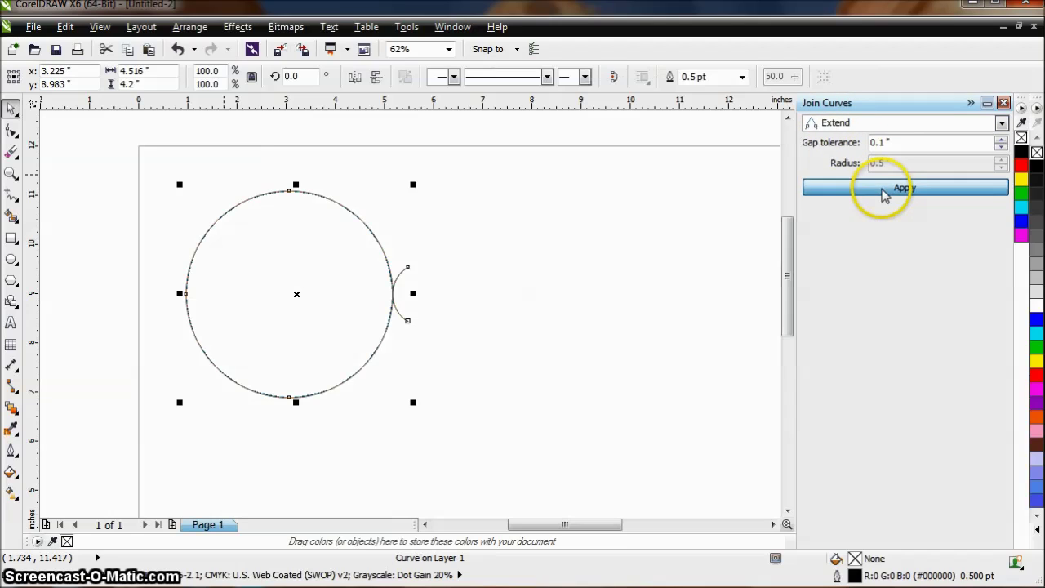
pyautogui.click(618, 303)
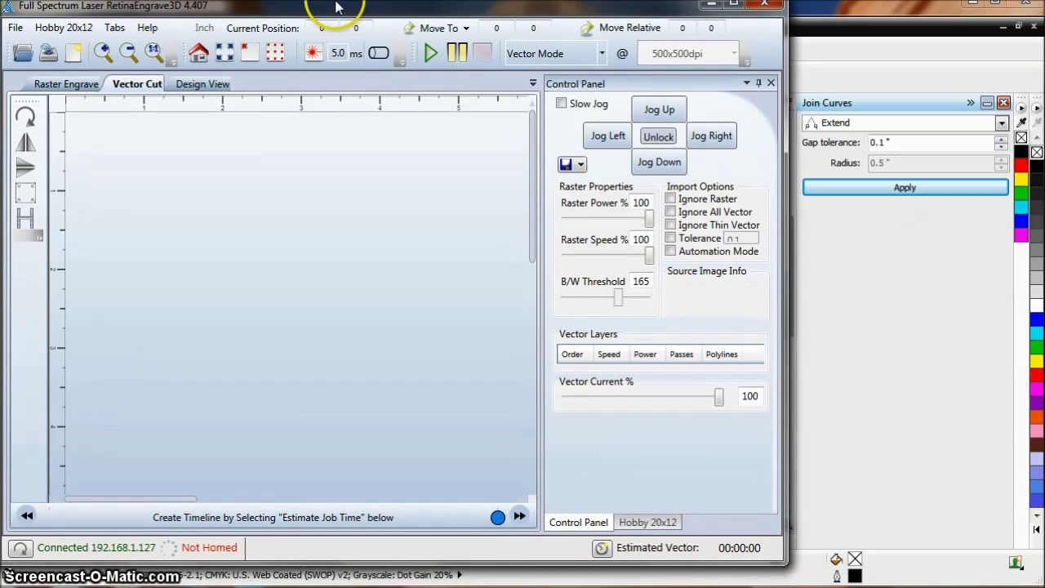
# Step: Reposition and enlarge the laser program window, then return to CorelDRAW
pyautogui.moveTo(327, 8); pyautogui.dragTo(332, 7)
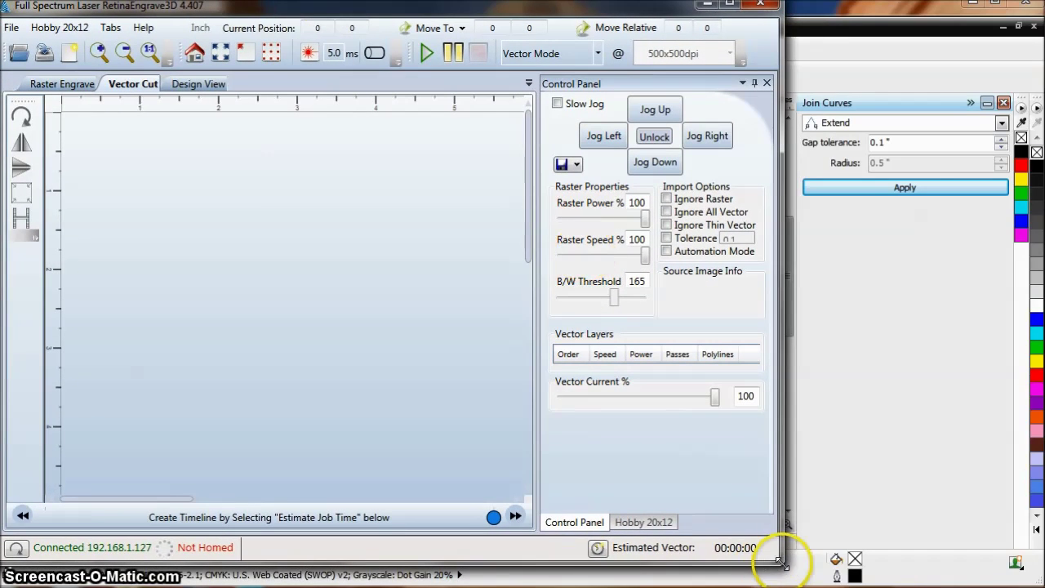
pyautogui.moveTo(780, 562); pyautogui.dragTo(1042, 585)
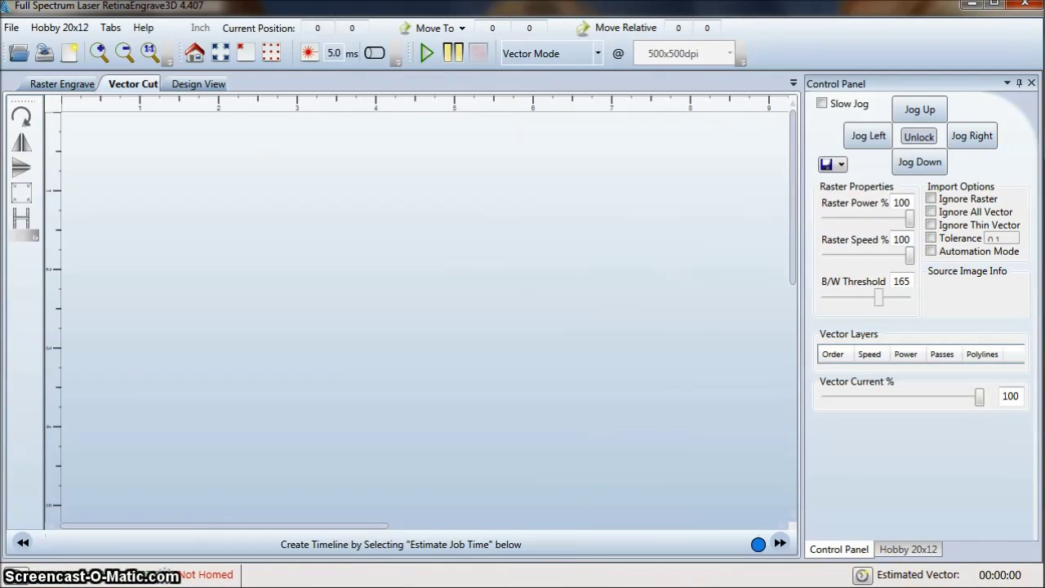
pyautogui.hotkey('alt', 'Tab')
# Step: Give the circle and its tail hairline outlines
pyautogui.click(31, 27)
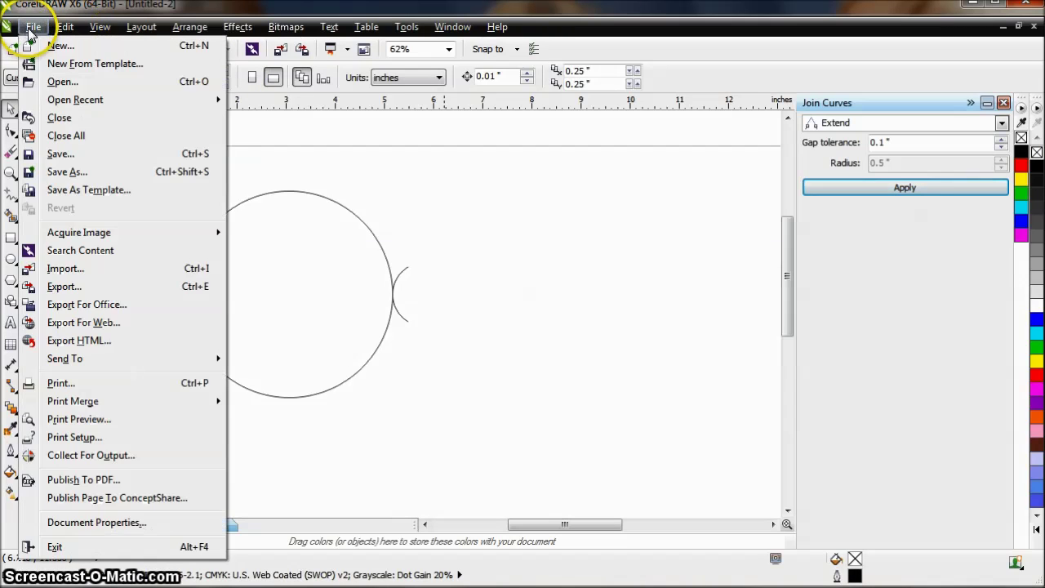
pyautogui.click(31, 28)
pyautogui.moveTo(151, 166); pyautogui.dragTo(458, 387)
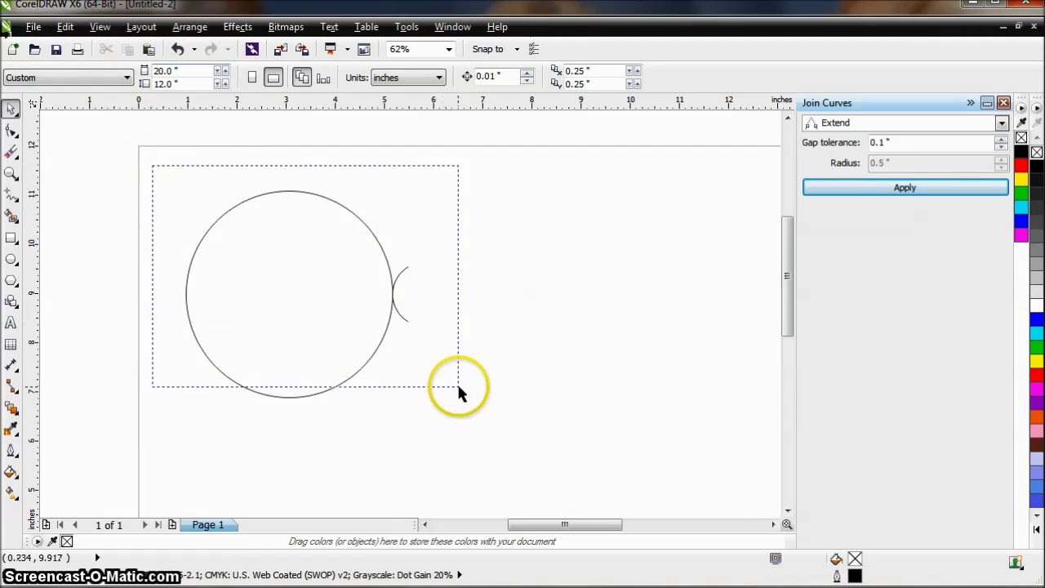
pyautogui.click(12, 452)
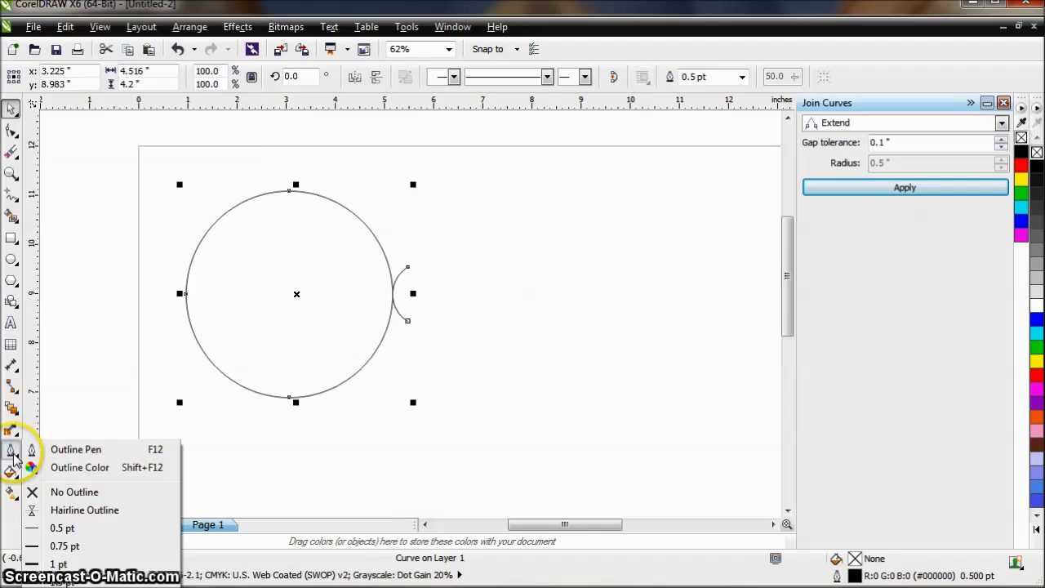
pyautogui.click(69, 511)
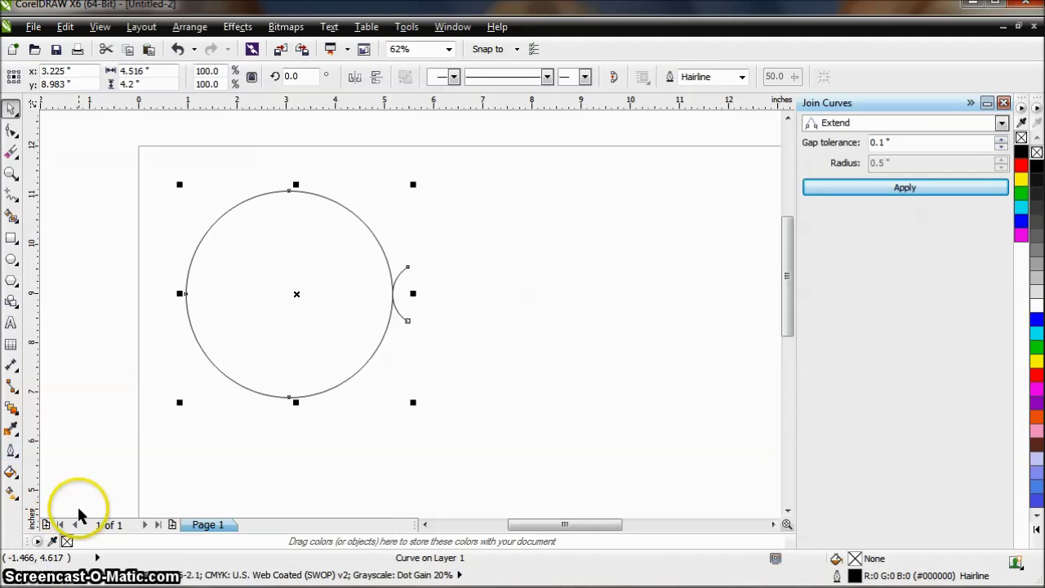
pyautogui.click(540, 314)
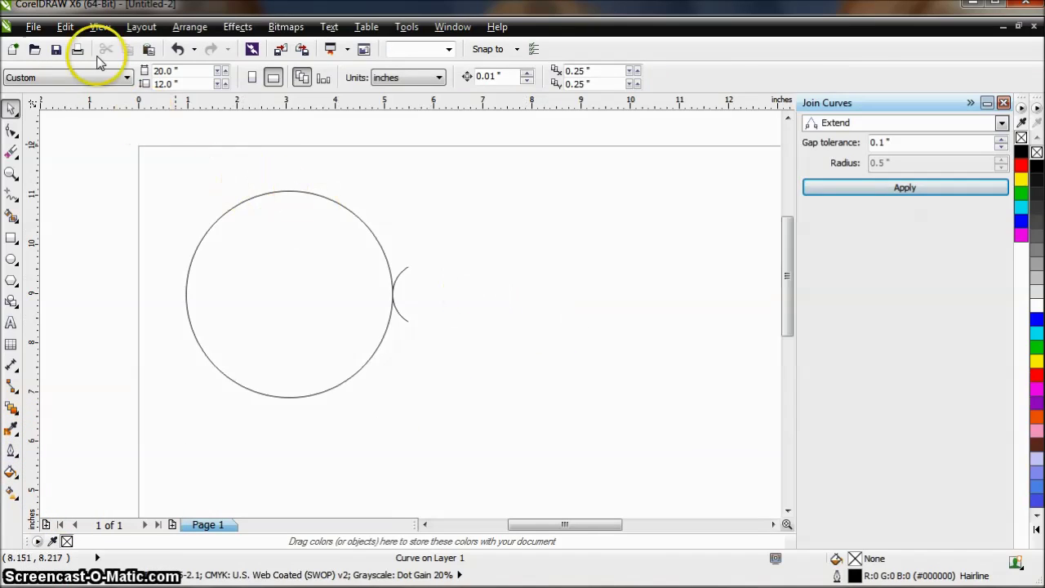
# Step: Print to the Full Spectrum Engineering Driver with paper size set to E size sheet
pyautogui.click(33, 26)
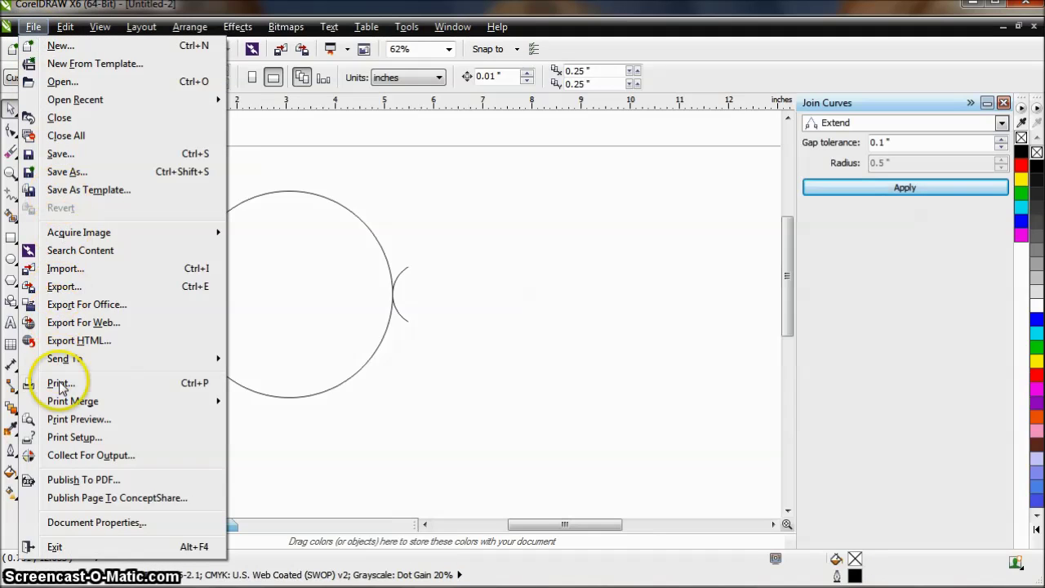
pyautogui.press('Escape')
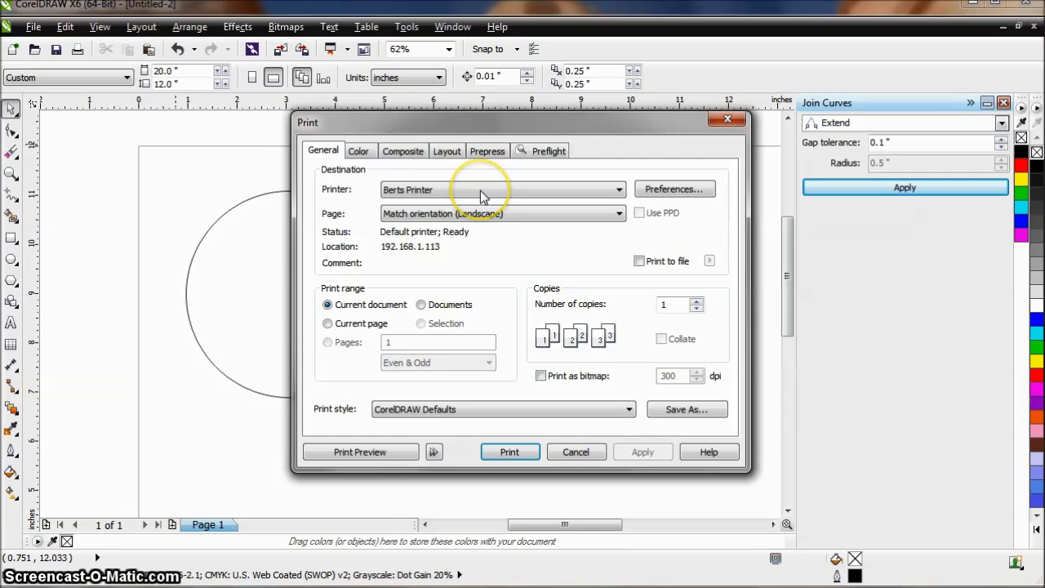
pyautogui.click(481, 191)
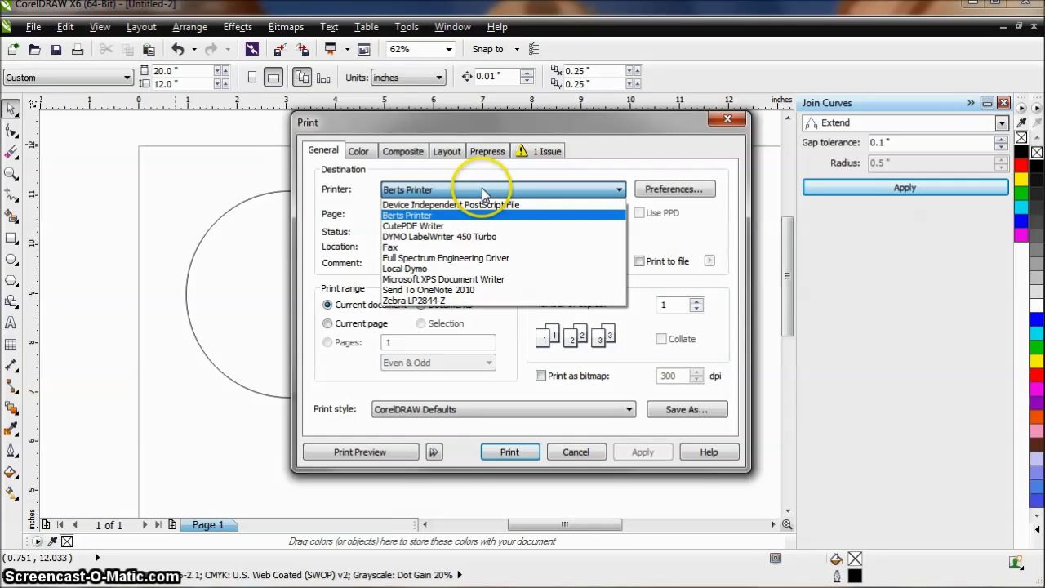
pyautogui.click(478, 260)
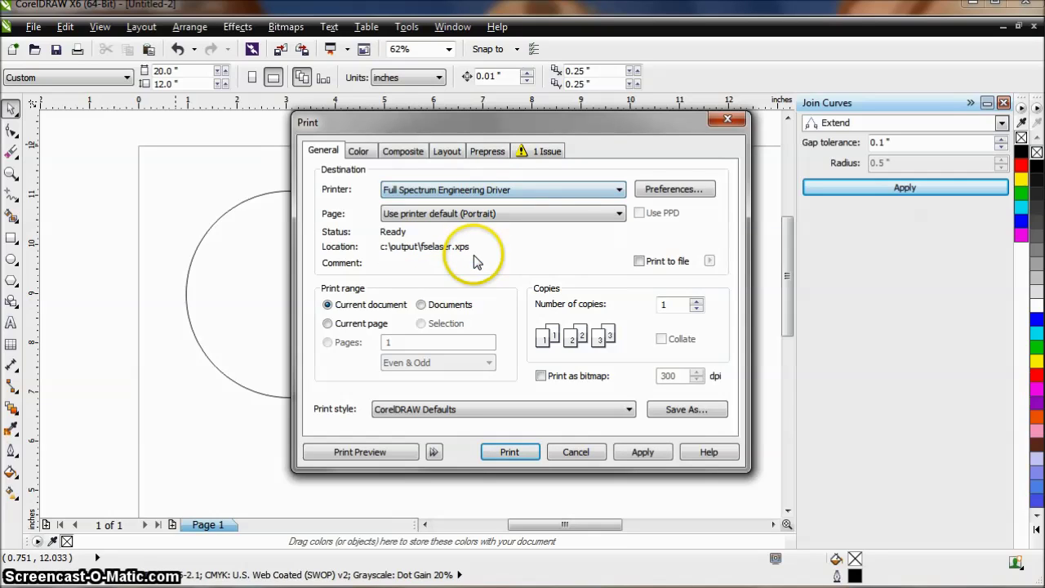
pyautogui.click(669, 190)
pyautogui.click(695, 504)
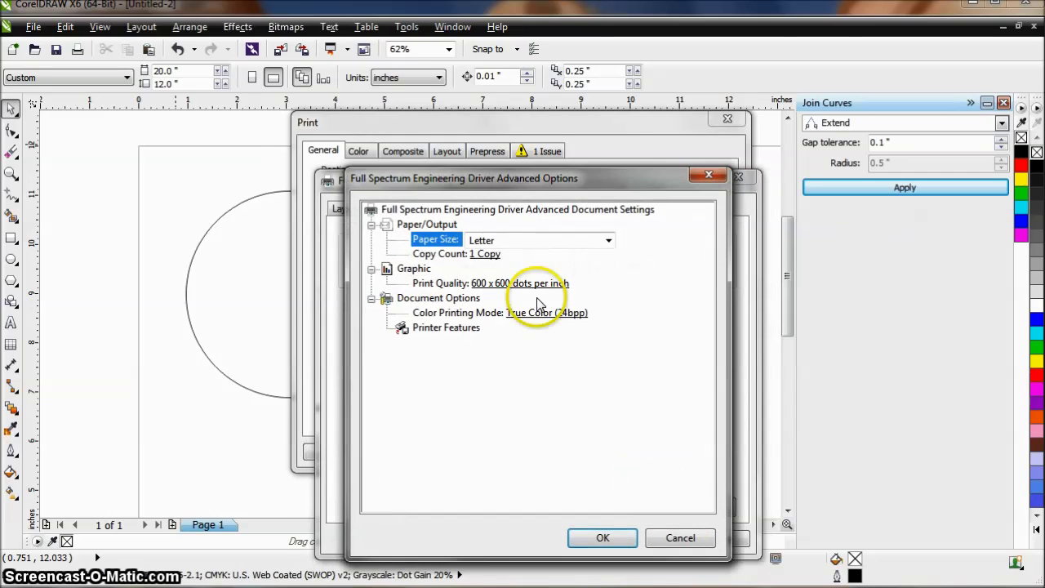
pyautogui.click(539, 241)
pyautogui.click(531, 280)
pyautogui.click(600, 538)
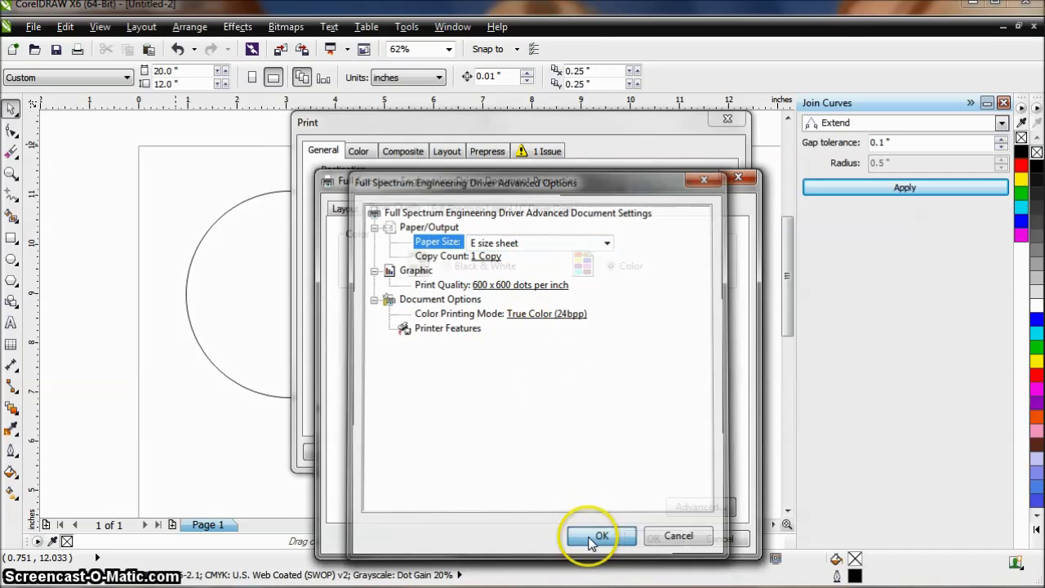
pyautogui.click(645, 537)
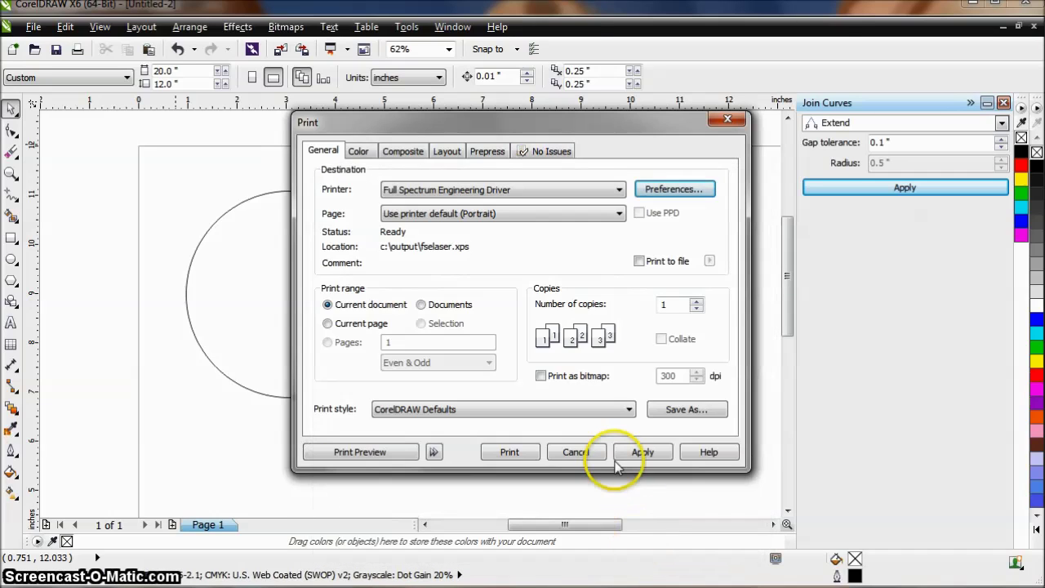
pyautogui.click(509, 453)
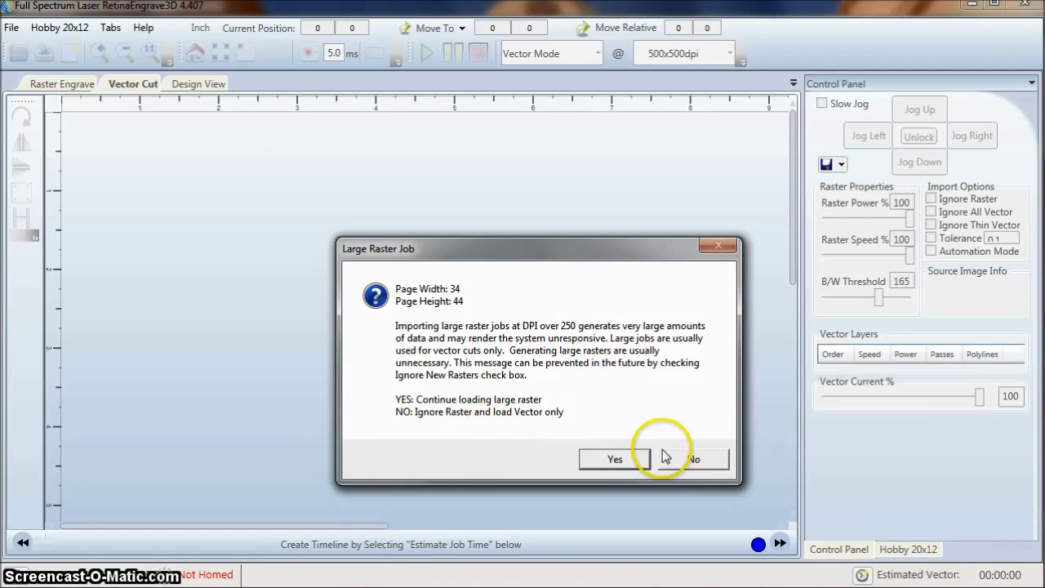
# Step: Load the job as vectors only and run a Simulate Vector 1x simulation
pyautogui.click(692, 459)
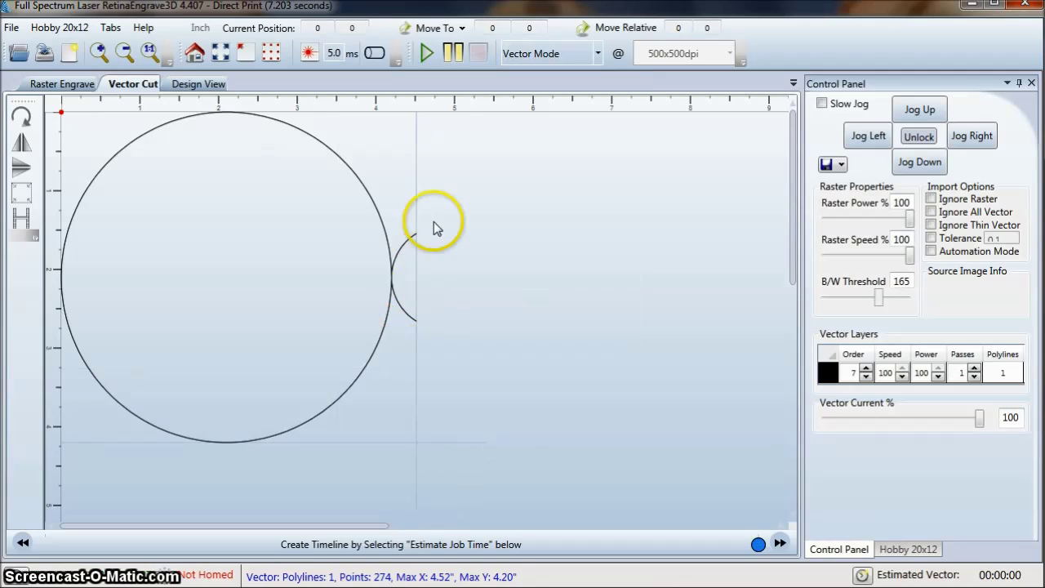
pyautogui.click(597, 53)
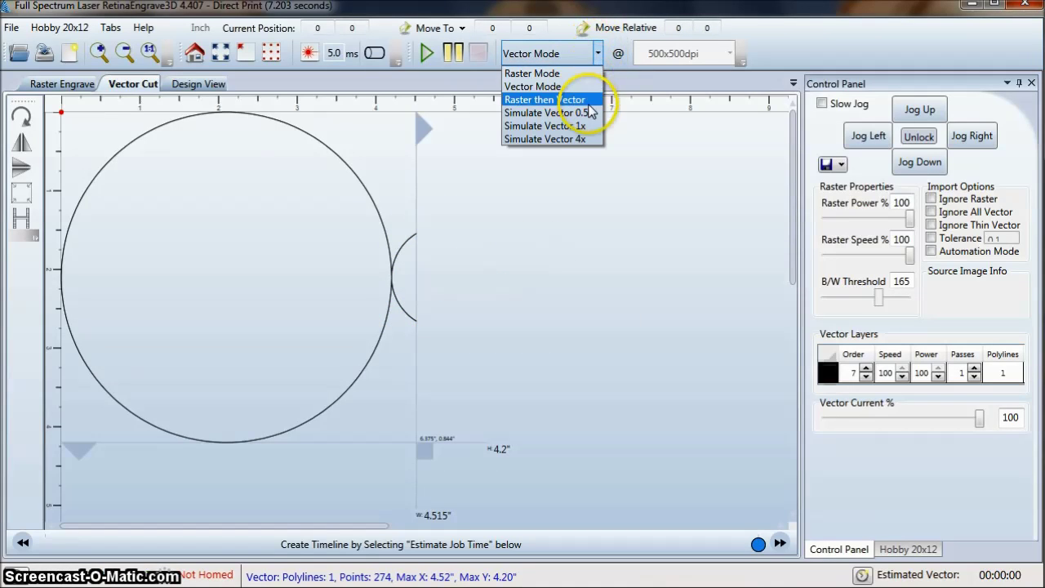
pyautogui.click(585, 126)
pyautogui.click(588, 243)
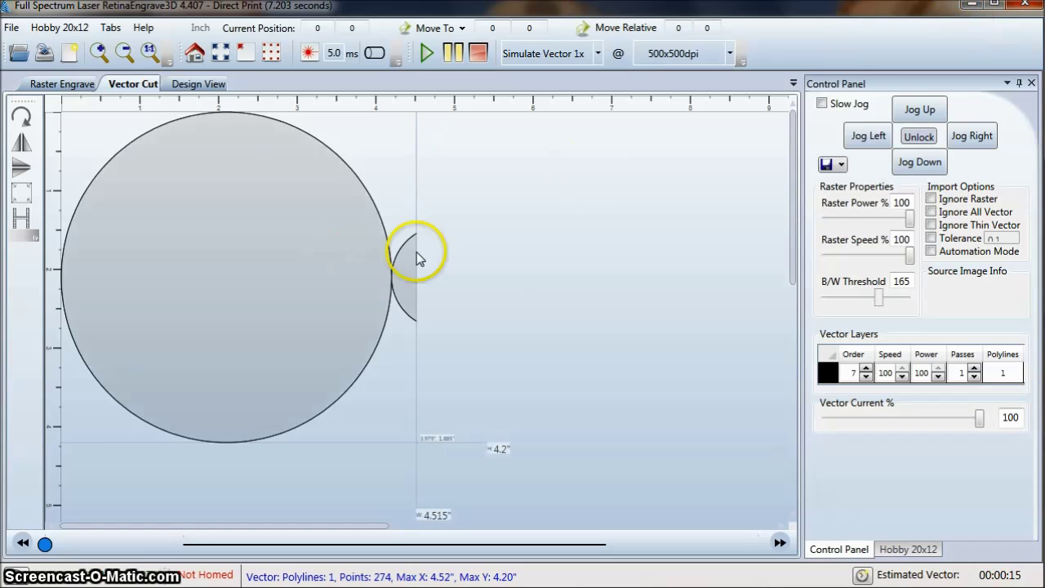
# Step: Delete the old curve and draw a new 4.233-inch circle, nudging it up and right
pyautogui.click(971, 5)
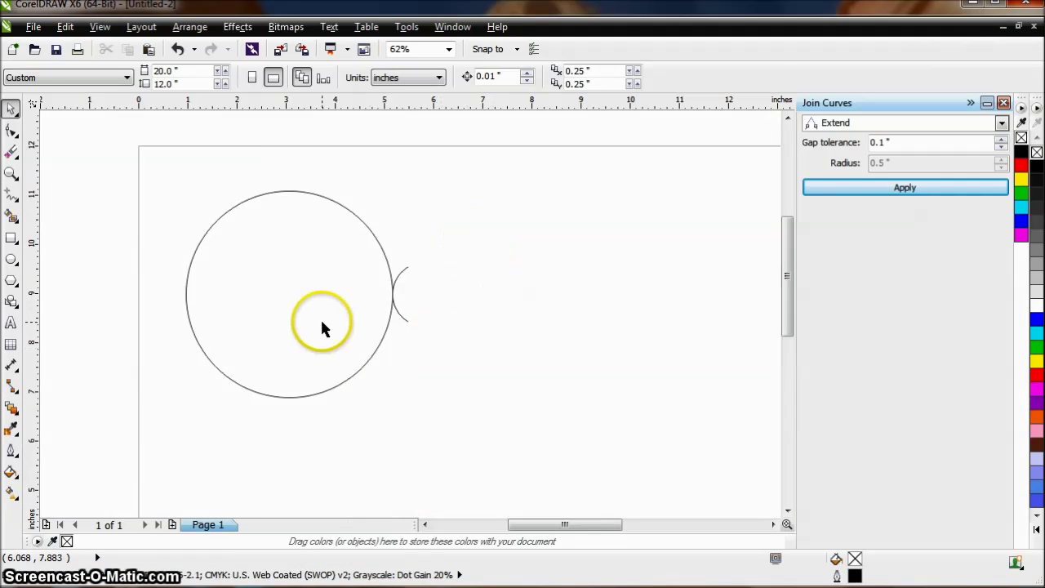
pyautogui.click(348, 379)
pyautogui.press('Delete')
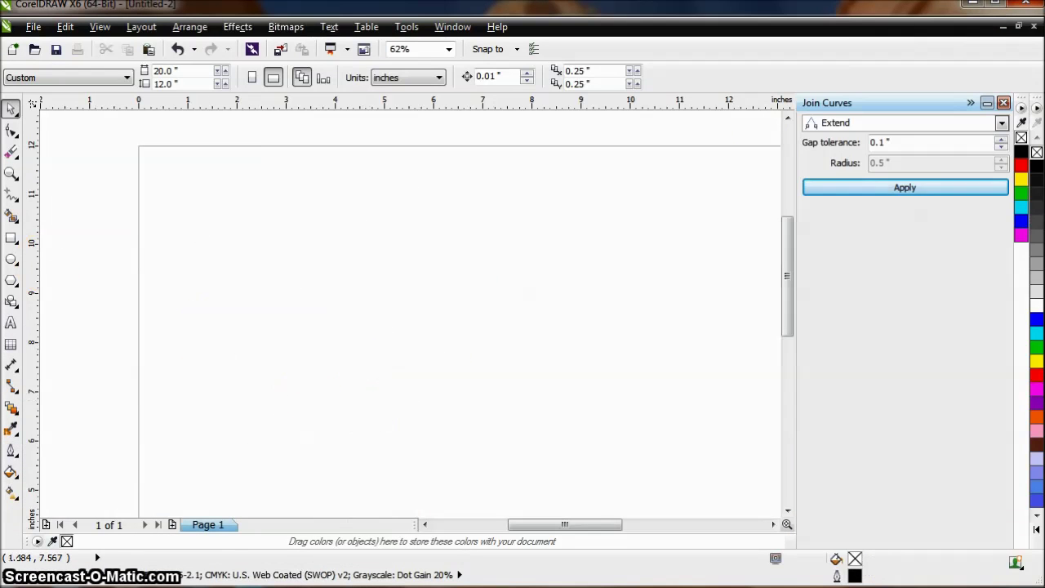
pyautogui.click(11, 259)
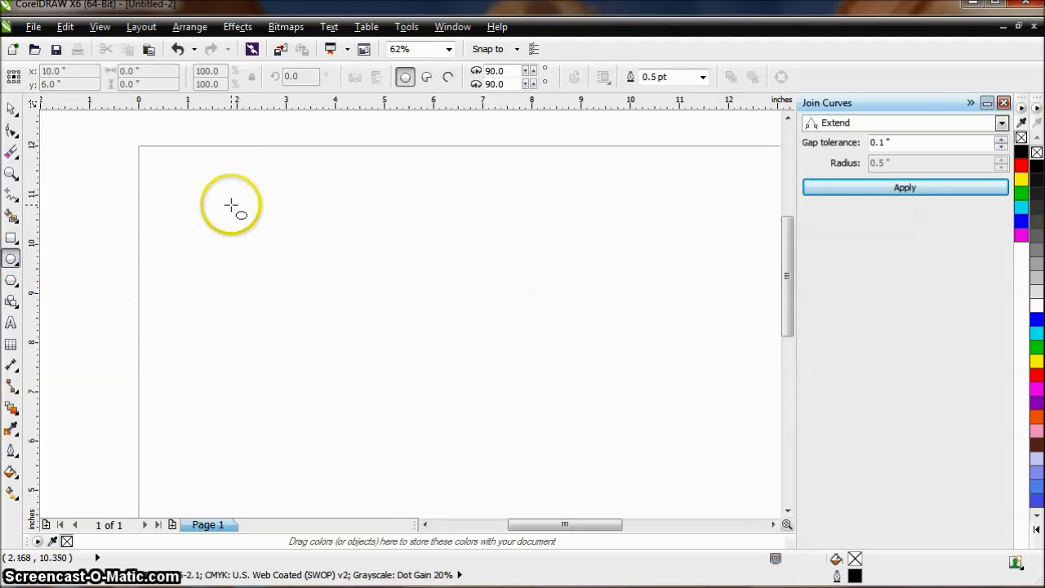
pyautogui.moveTo(233, 205); pyautogui.dragTo(441, 351)
pyautogui.click(11, 108)
pyautogui.moveTo(338, 308); pyautogui.dragTo(348, 290)
pyautogui.click(586, 349)
pyautogui.click(348, 288)
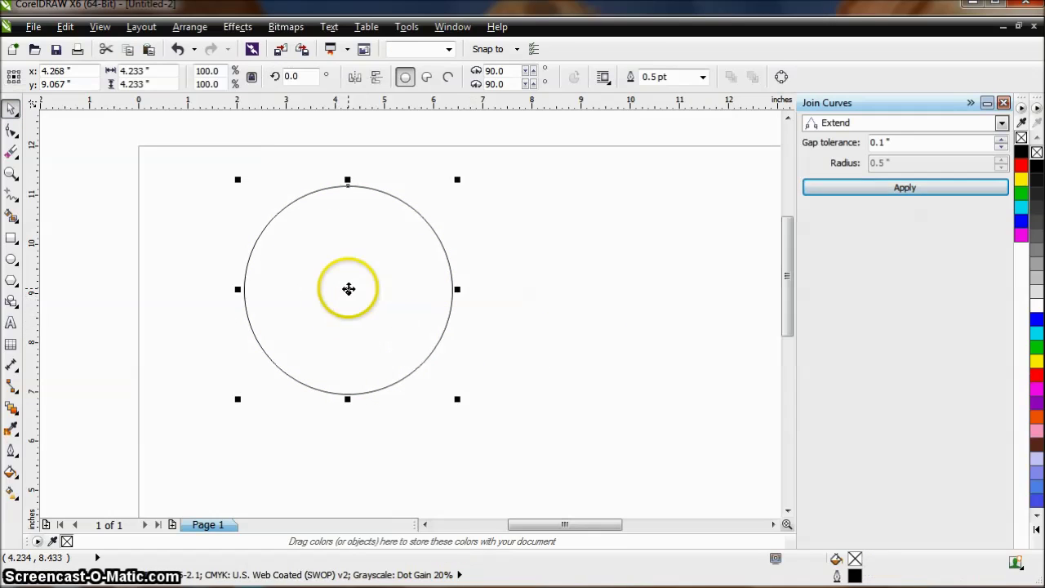
# Step: Convert the new circle to curves and break it apart at its left and right nodes
pyautogui.rightClick(349, 290)
pyautogui.click(408, 342)
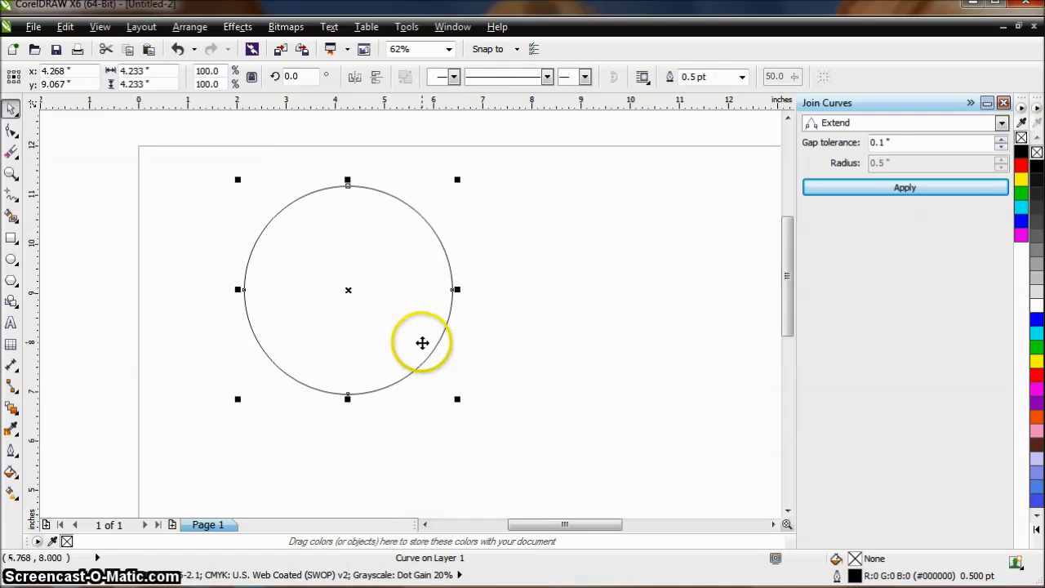
pyautogui.click(13, 131)
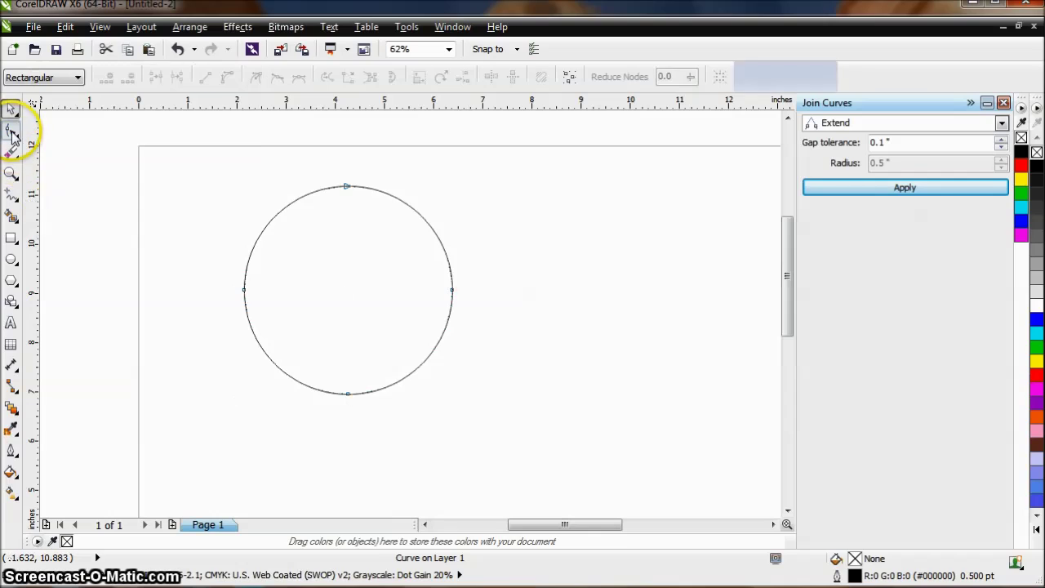
pyautogui.rightClick(245, 289)
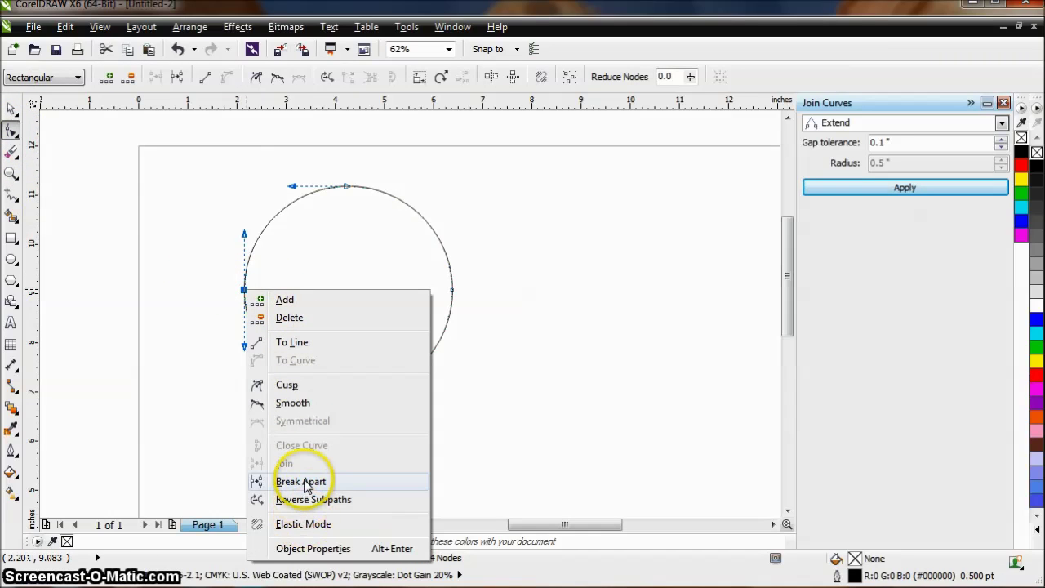
pyautogui.click(301, 482)
pyautogui.rightClick(451, 291)
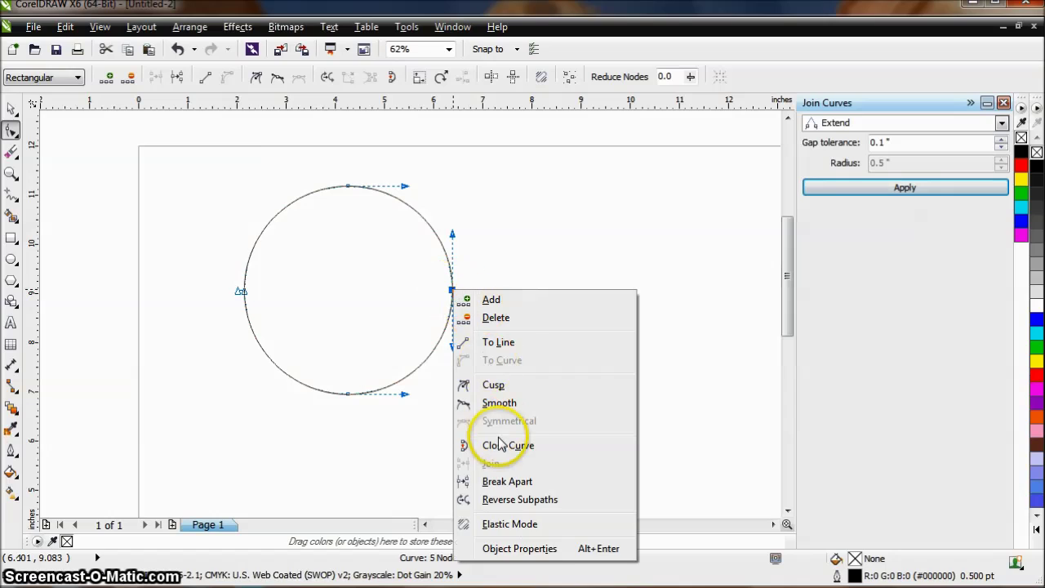
pyautogui.click(492, 480)
pyautogui.click(12, 108)
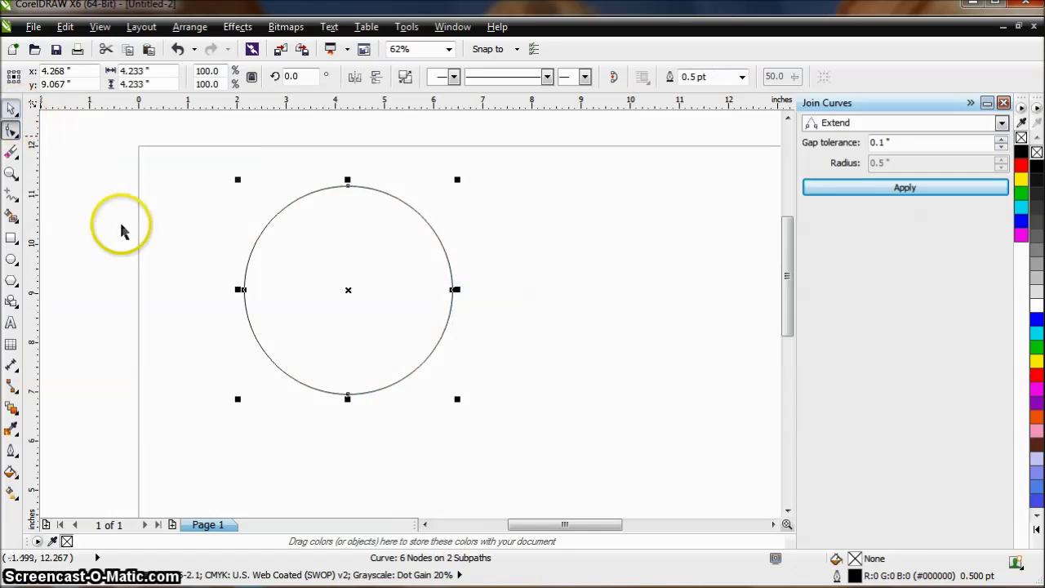
pyautogui.rightClick(343, 347)
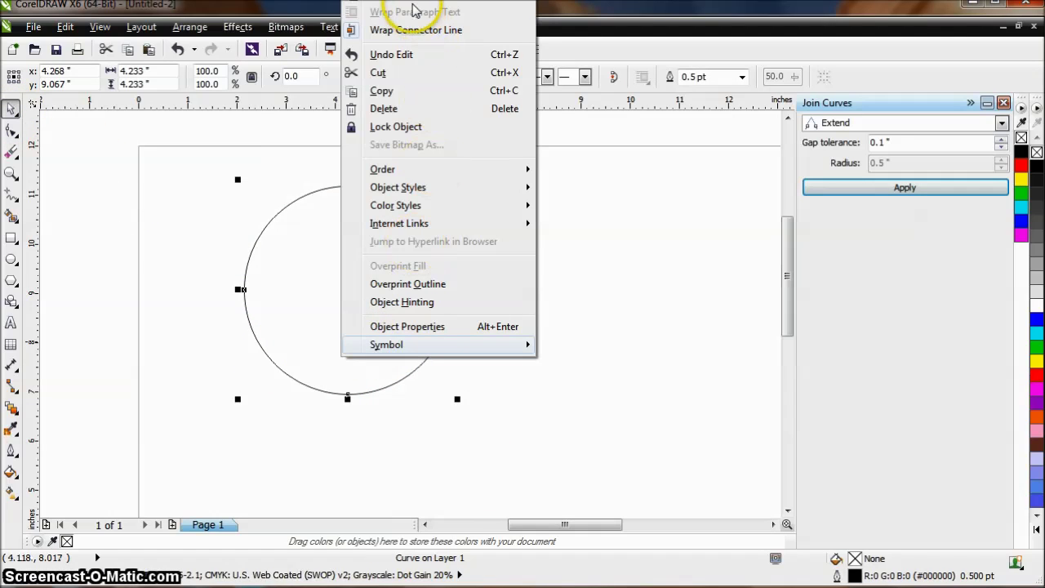
pyautogui.press('Escape')
# Step: Shrink the lower arc to 37%, snap its end to the large arc's right end, and join them
pyautogui.moveTo(380, 342); pyautogui.dragTo(379, 396)
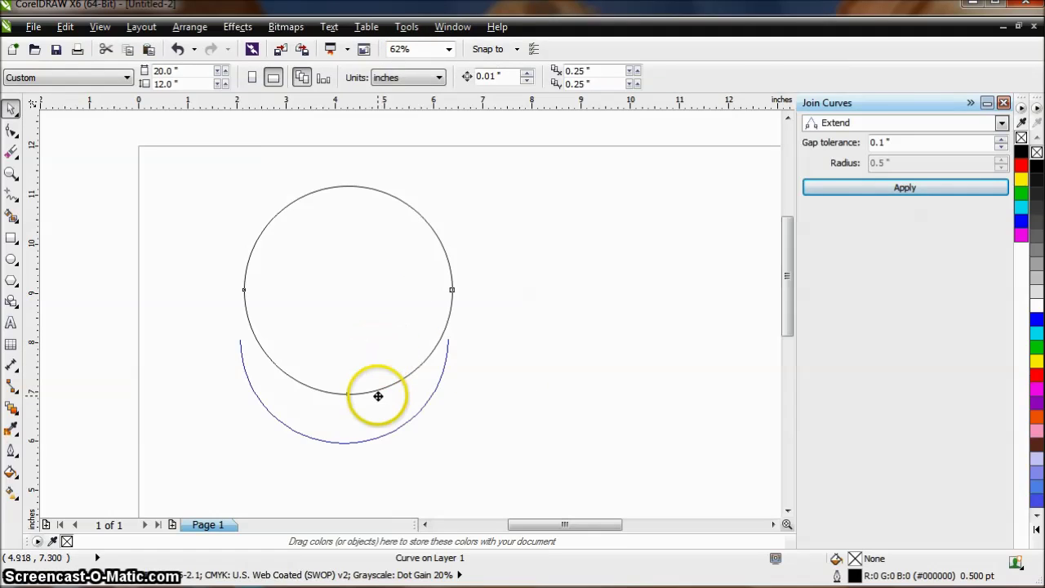
pyautogui.press('Escape')
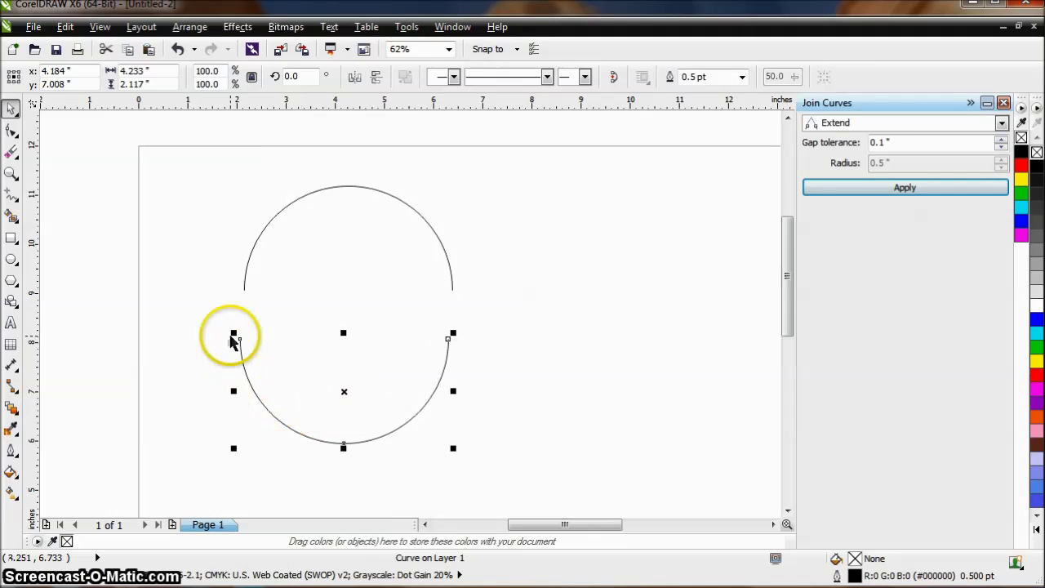
pyautogui.moveTo(233, 335); pyautogui.dragTo(340, 402)
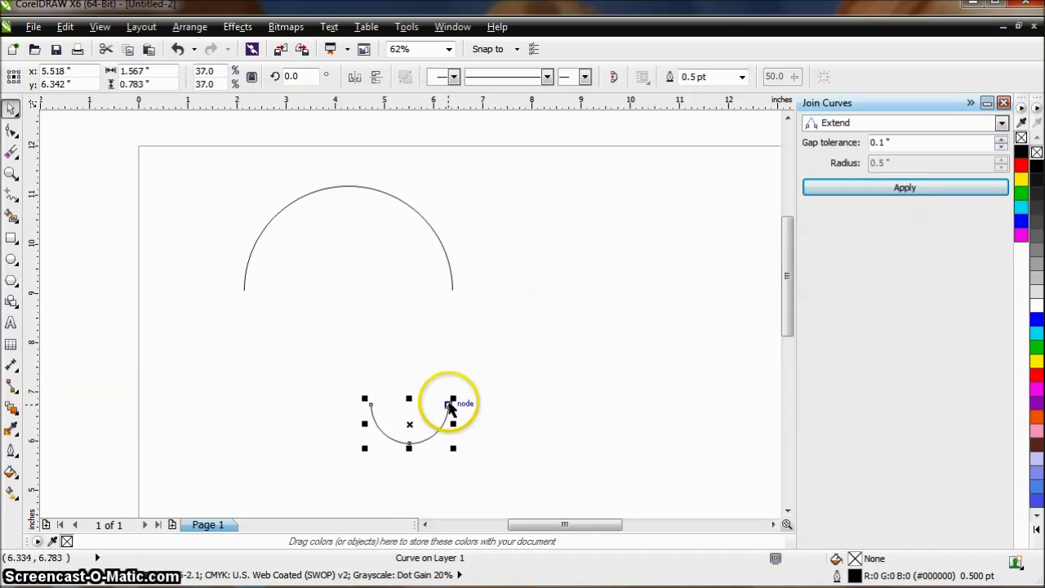
pyautogui.moveTo(450, 403); pyautogui.dragTo(454, 294)
pyautogui.click(478, 328)
pyautogui.moveTo(499, 374); pyautogui.dragTo(197, 169)
pyautogui.click(898, 189)
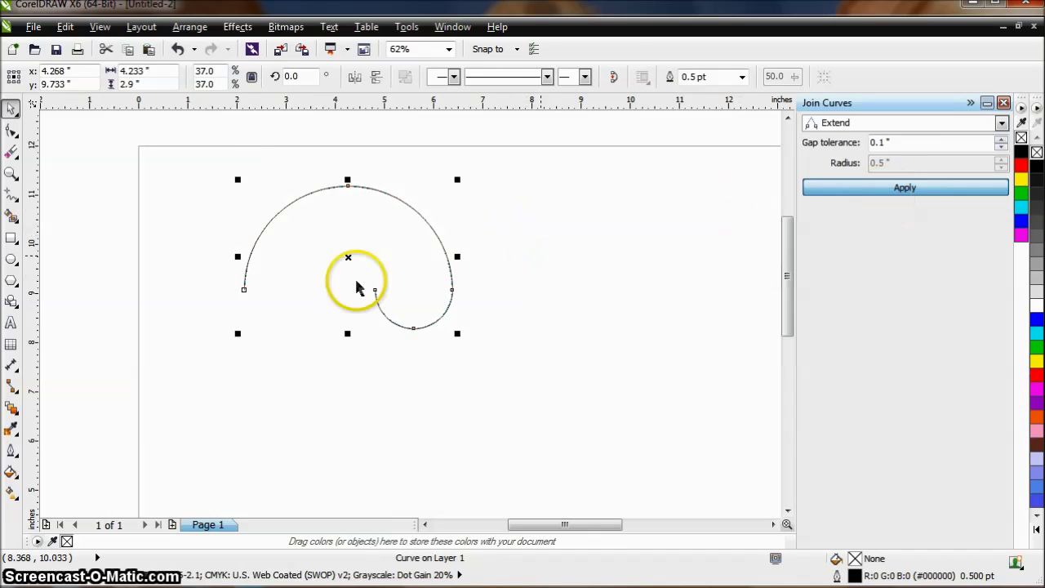
# Step: Erase the small arc's lower part, leaving a short curled lead-in tail
pyautogui.click(16, 158)
pyautogui.click(50, 187)
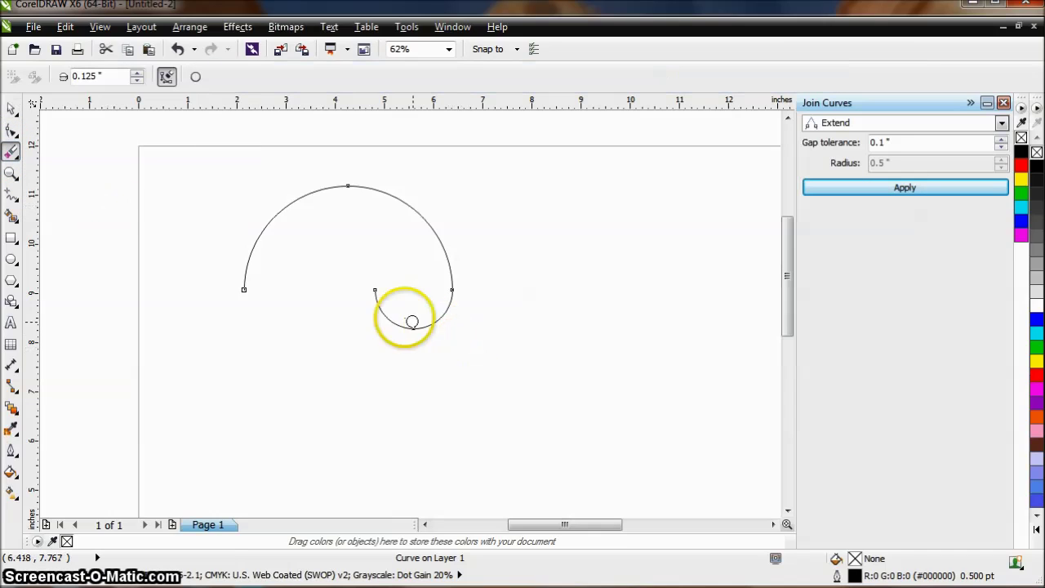
pyautogui.moveTo(413, 322)
pyautogui.mouseDown()
pyautogui.moveTo(374, 288)
pyautogui.moveTo(390, 316)
pyautogui.moveTo(416, 325)
pyautogui.moveTo(378, 322)
pyautogui.mouseUp()
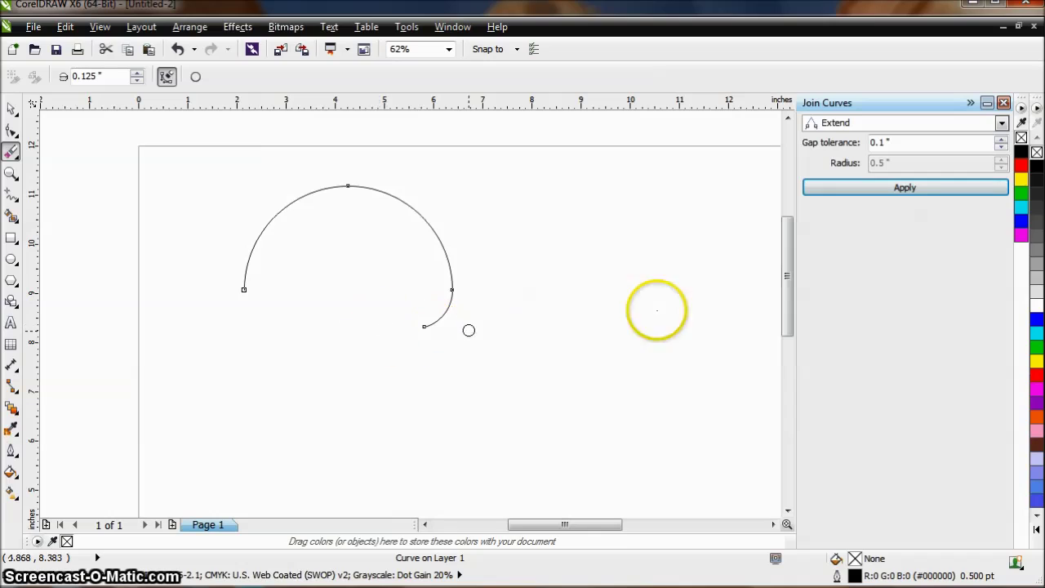
pyautogui.click(11, 109)
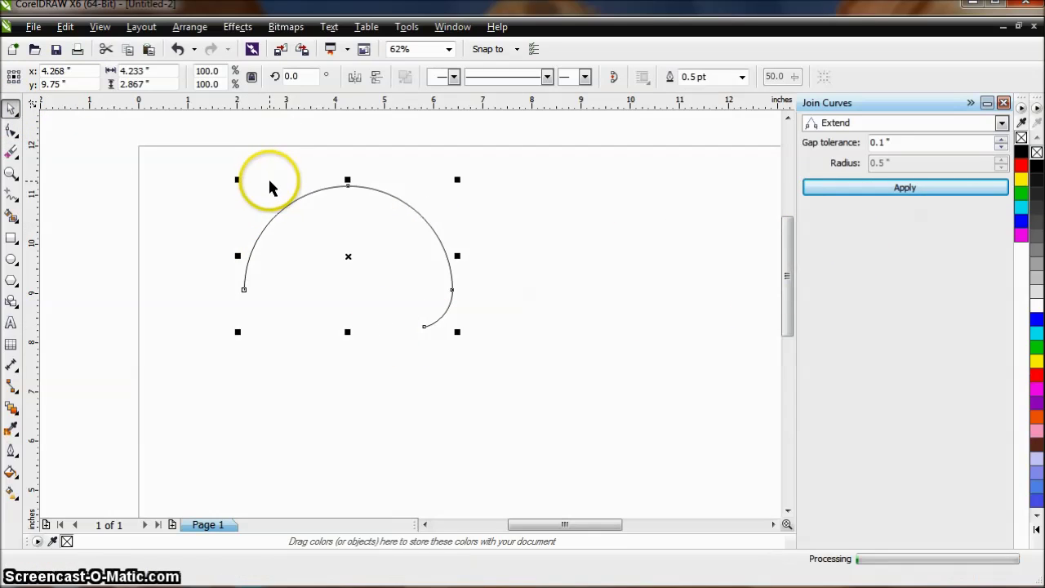
# Step: Place a flipped copy of the arc and pull the open end to close the circle
pyautogui.click(264, 202)
pyautogui.click(276, 210)
pyautogui.moveTo(349, 256); pyautogui.dragTo(369, 289)
pyautogui.rightClick(369, 290)
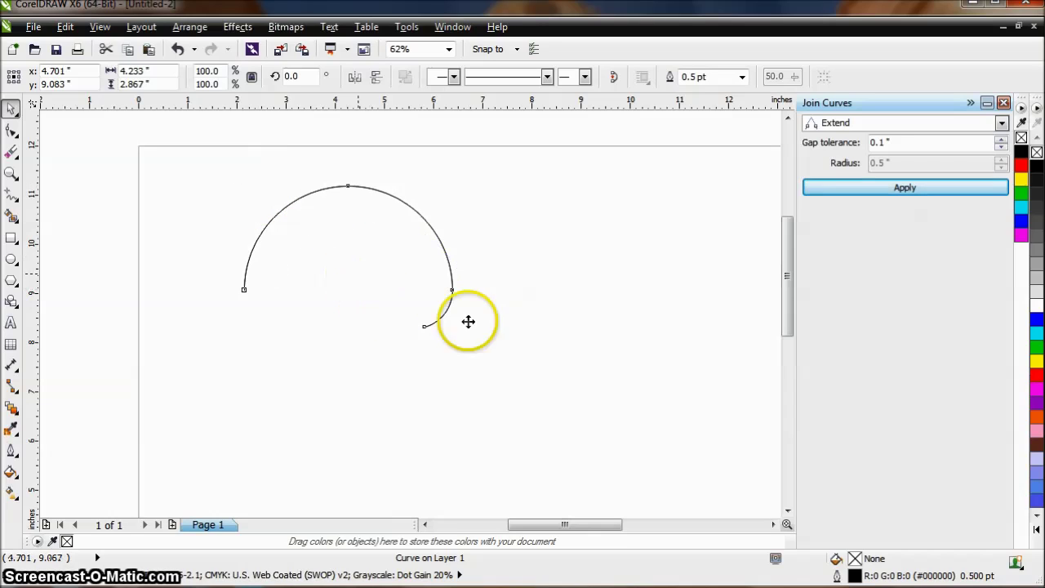
pyautogui.click(376, 77)
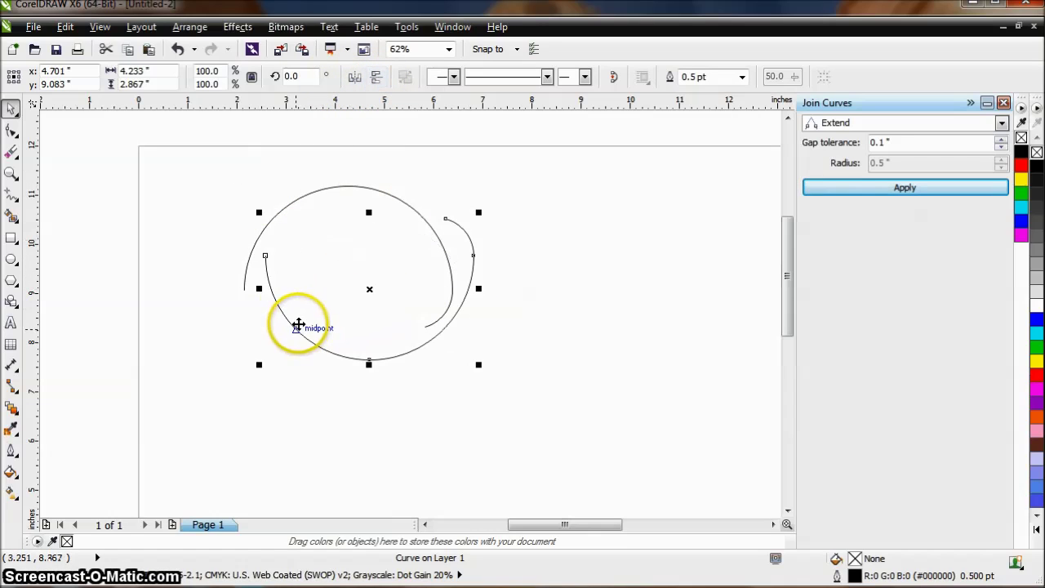
pyautogui.moveTo(266, 257)
pyautogui.mouseDown()
pyautogui.moveTo(250, 287)
pyautogui.moveTo(297, 275)
pyautogui.moveTo(275, 243)
pyautogui.mouseUp()
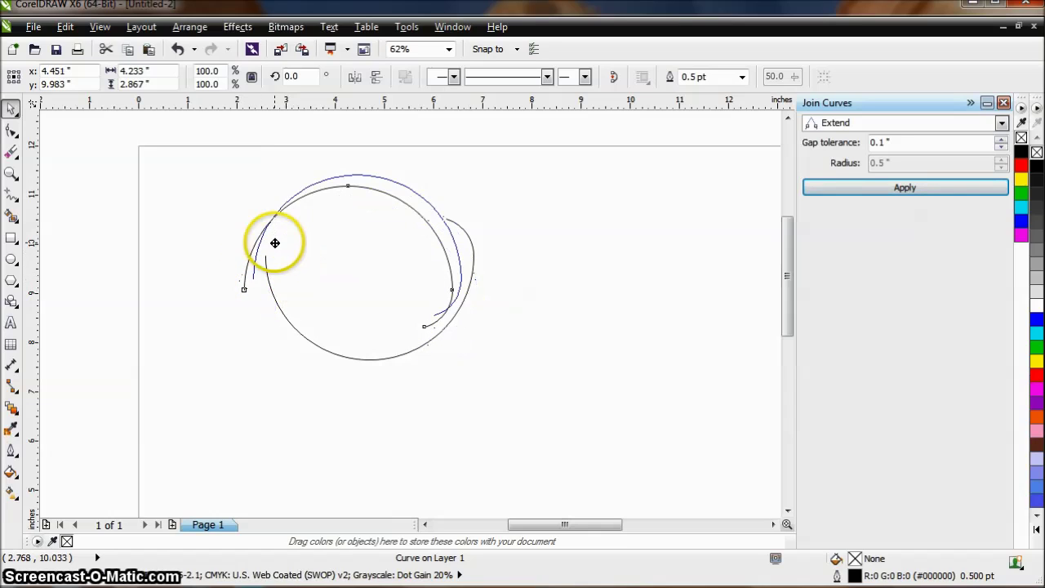
pyautogui.click(282, 318)
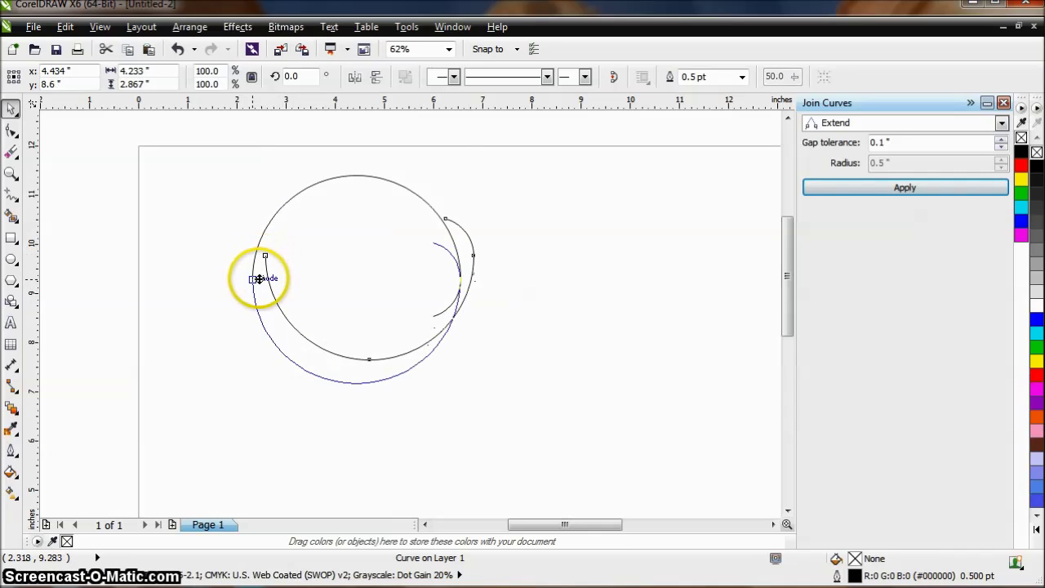
pyautogui.moveTo(258, 279); pyautogui.dragTo(261, 275)
pyautogui.press('space')
# Step: Join the closed circle and the lead-in arc into one curve
pyautogui.click(488, 335)
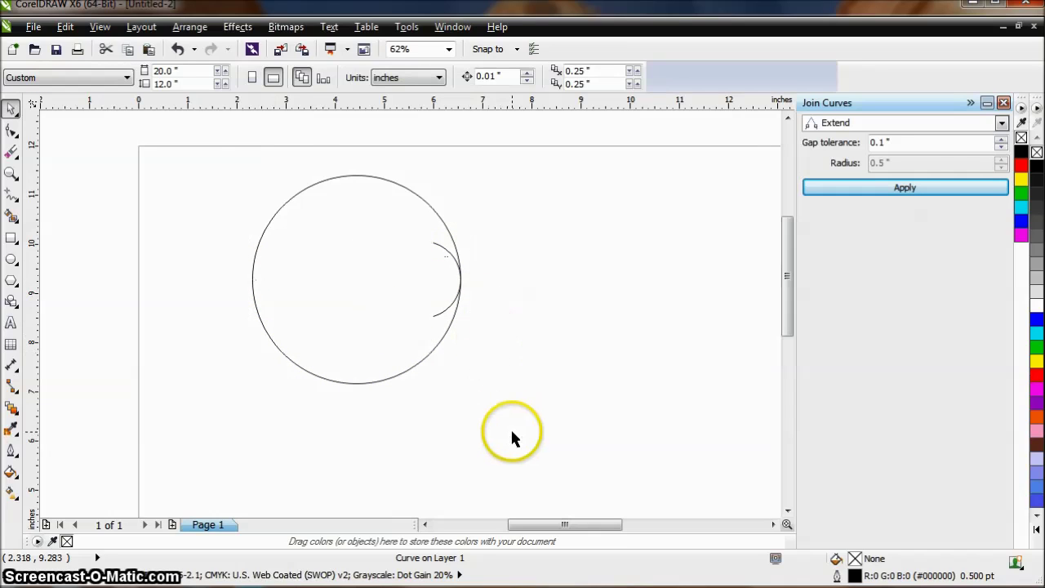
pyautogui.moveTo(512, 438); pyautogui.dragTo(236, 168)
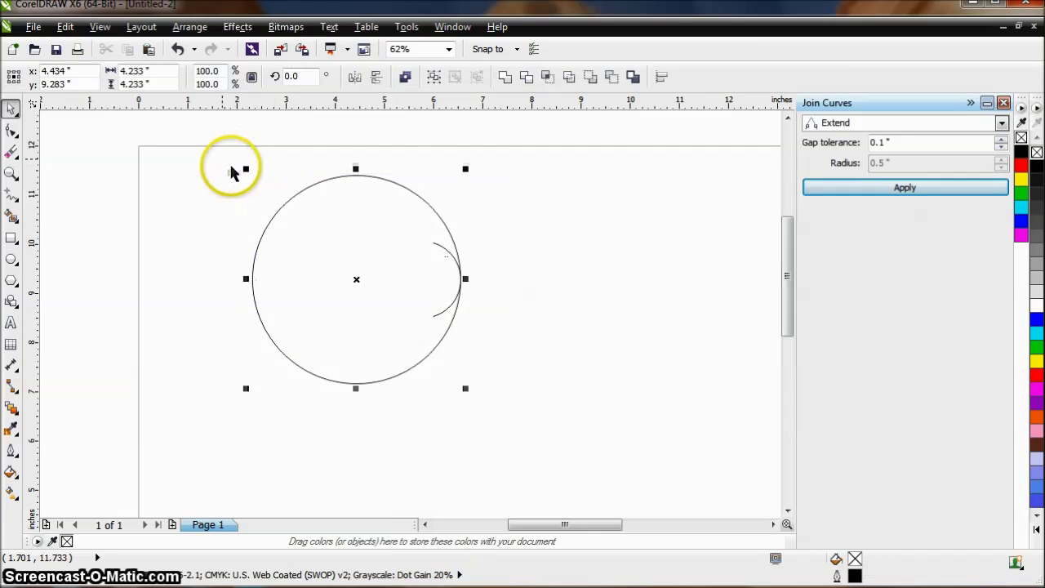
pyautogui.click(844, 201)
pyautogui.click(681, 275)
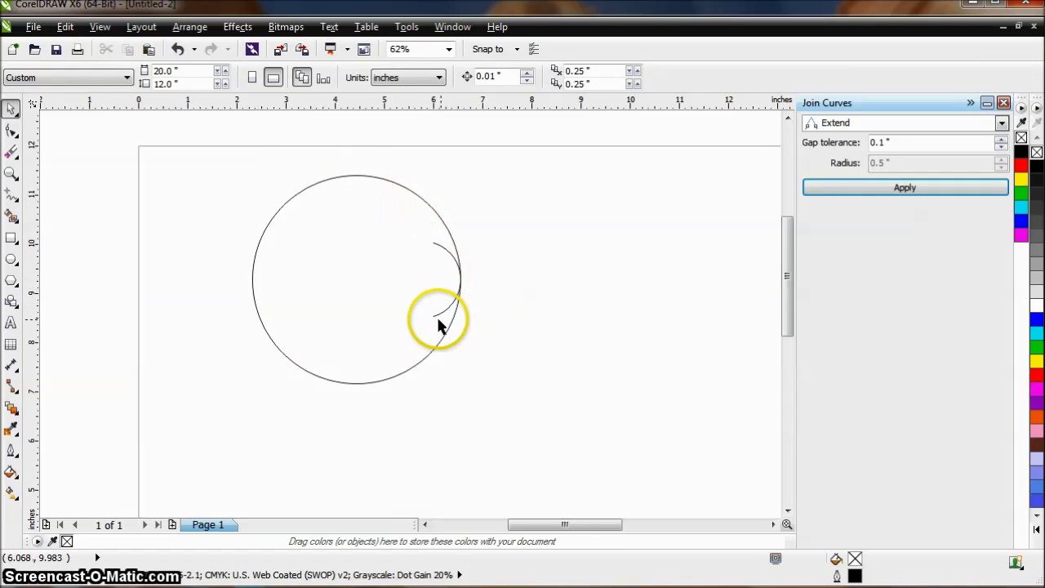
pyautogui.click(34, 26)
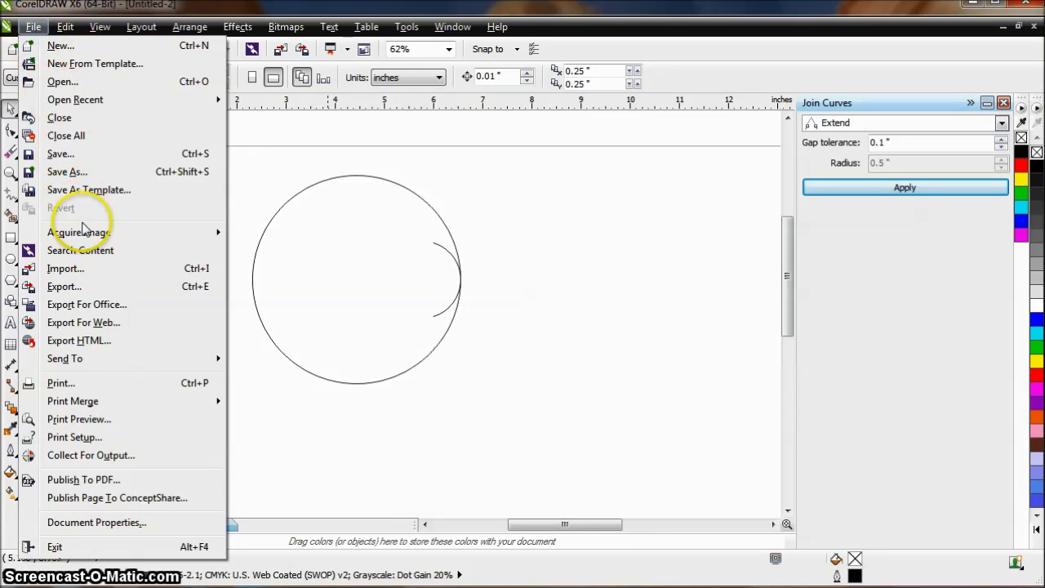
# Step: Change the joined circle-and-lead-in curve's outline from 0.5 pt to Hairline
pyautogui.click(62, 383)
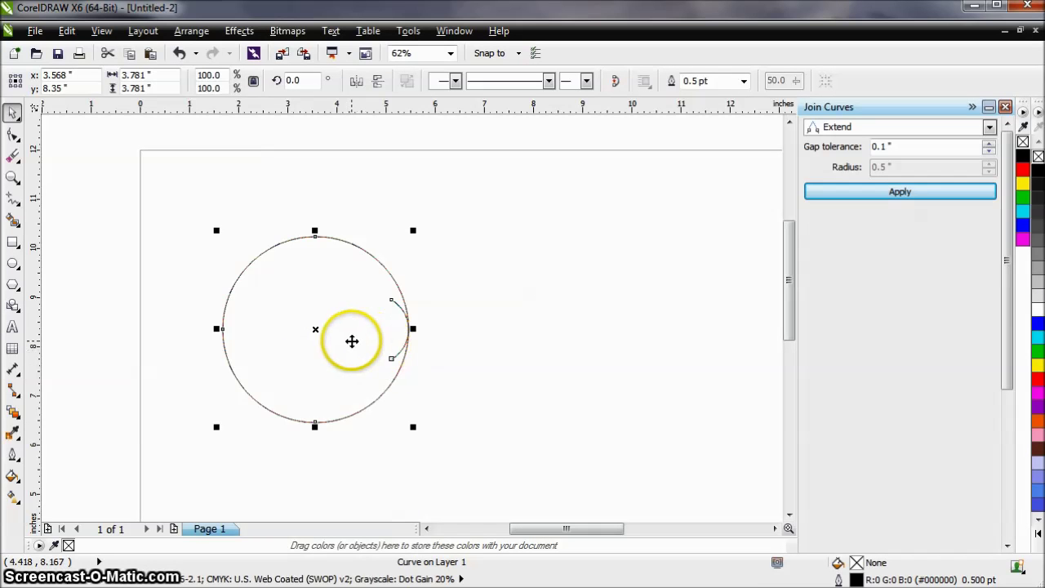
pyautogui.click(458, 343)
pyautogui.moveTo(198, 207); pyautogui.dragTo(465, 445)
pyautogui.click(13, 455)
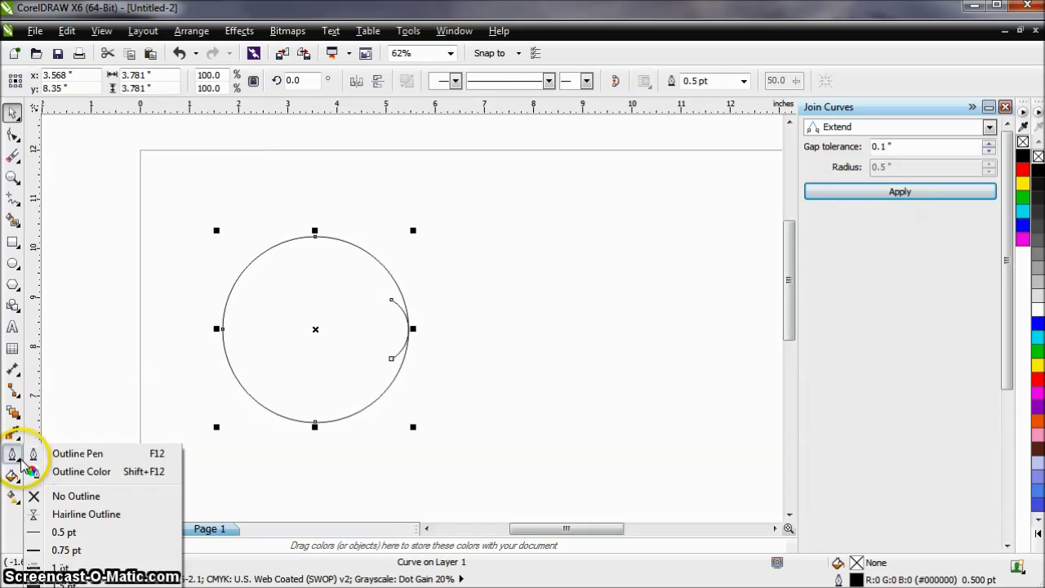
pyautogui.click(100, 515)
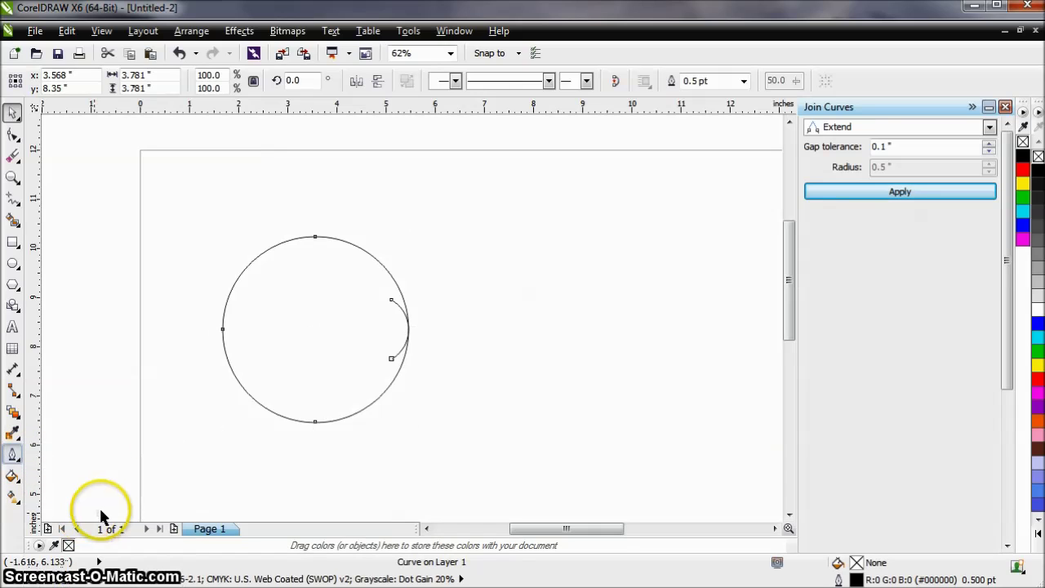
pyautogui.click(191, 337)
# Step: Print the circle design to the Full Spectrum Engineering Driver
pyautogui.click(35, 30)
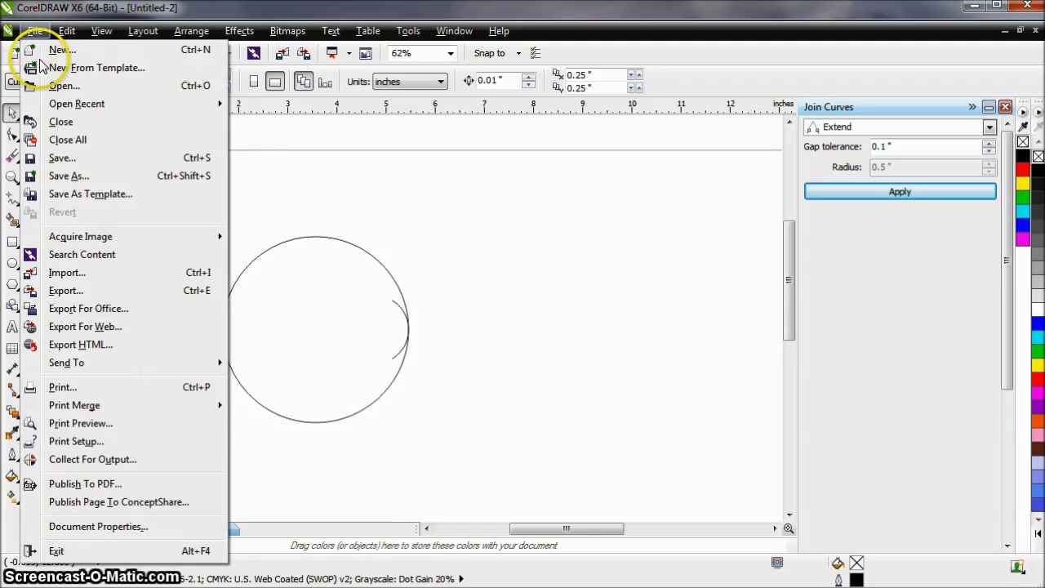
pyautogui.click(82, 393)
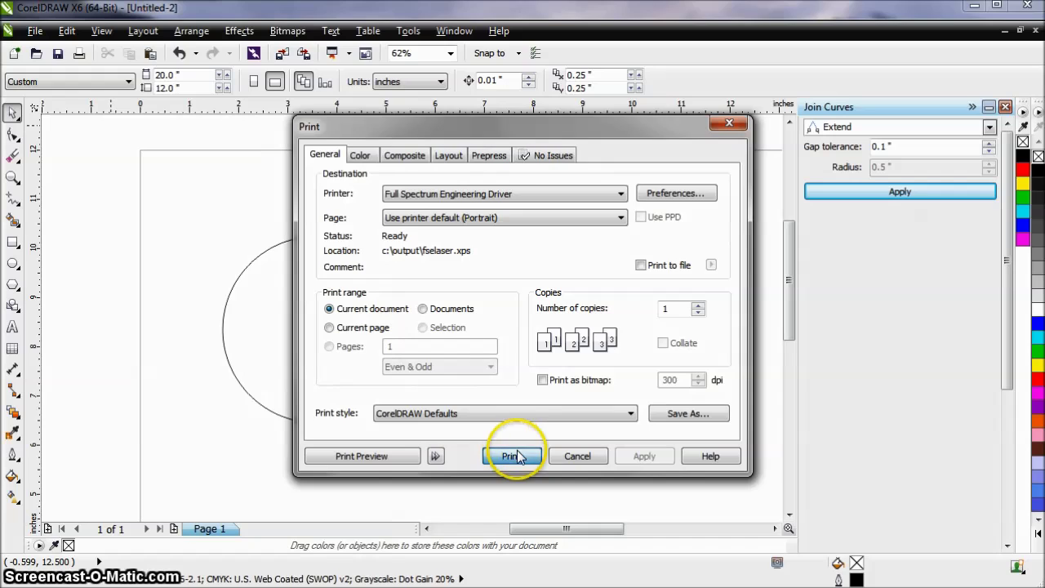
pyautogui.click(510, 456)
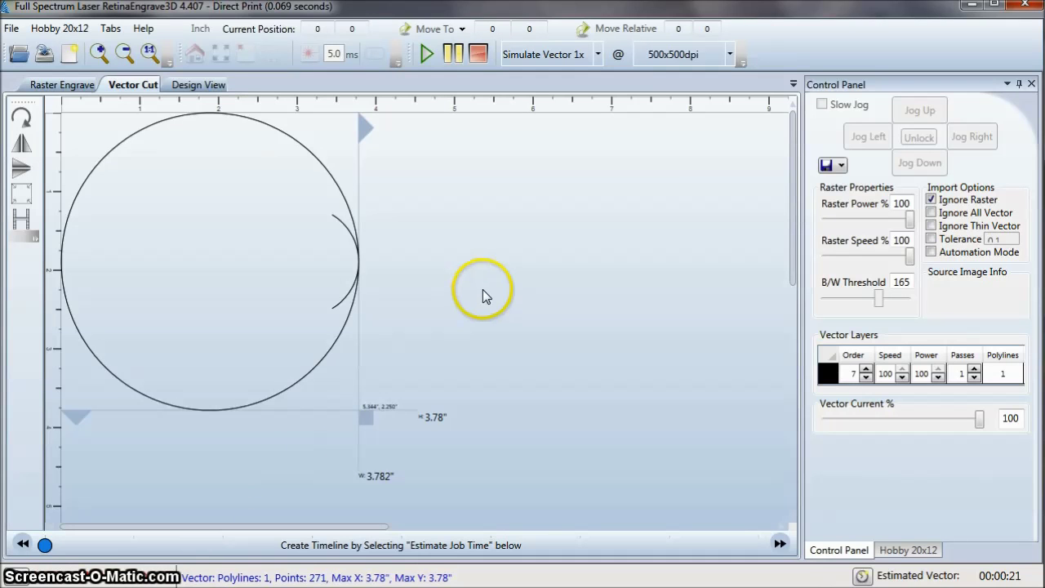
# Step: Play the Simulate Vector 1x cut of the circle, then minimize RetinaEngrave3D
pyautogui.click(426, 54)
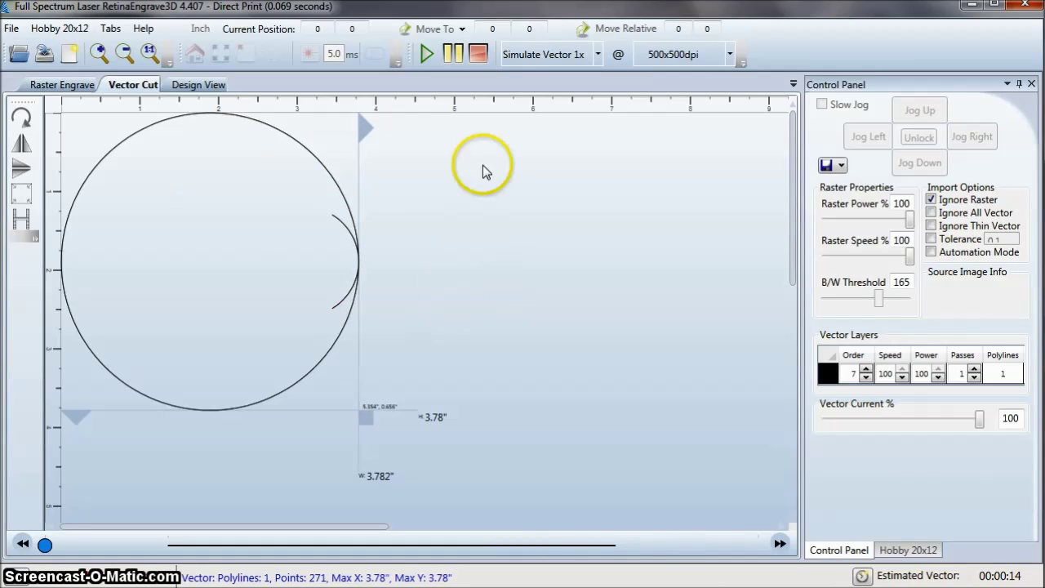
pyautogui.click(972, 6)
# Step: Delete the circle and draw a rectangle about 5.233 by 3.083 inches
pyautogui.moveTo(448, 441); pyautogui.dragTo(171, 232)
pyautogui.press('Delete')
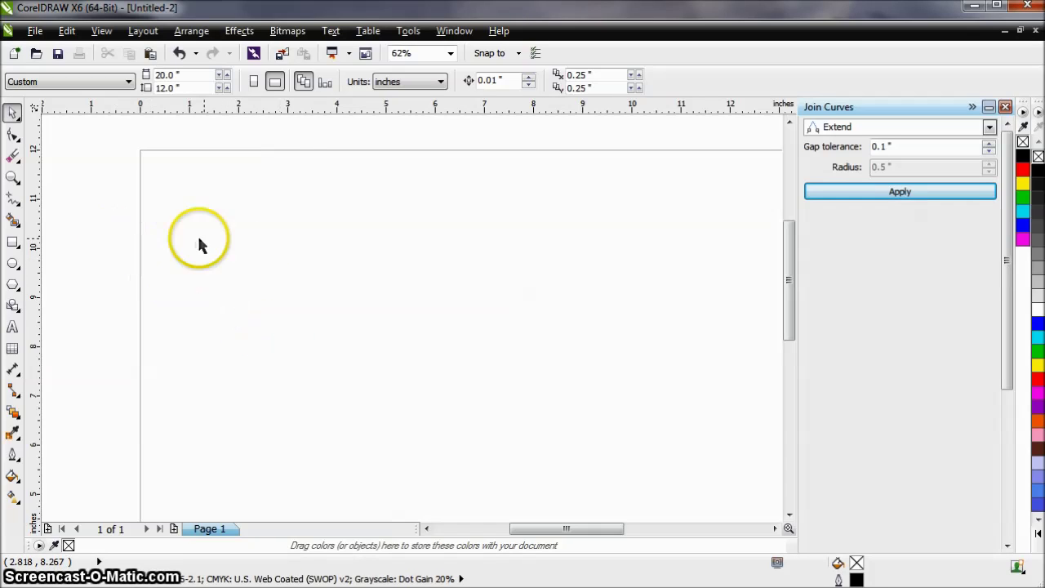
pyautogui.click(12, 243)
pyautogui.moveTo(185, 233)
pyautogui.mouseDown()
pyautogui.moveTo(423, 354)
pyautogui.moveTo(444, 384)
pyautogui.mouseUp()
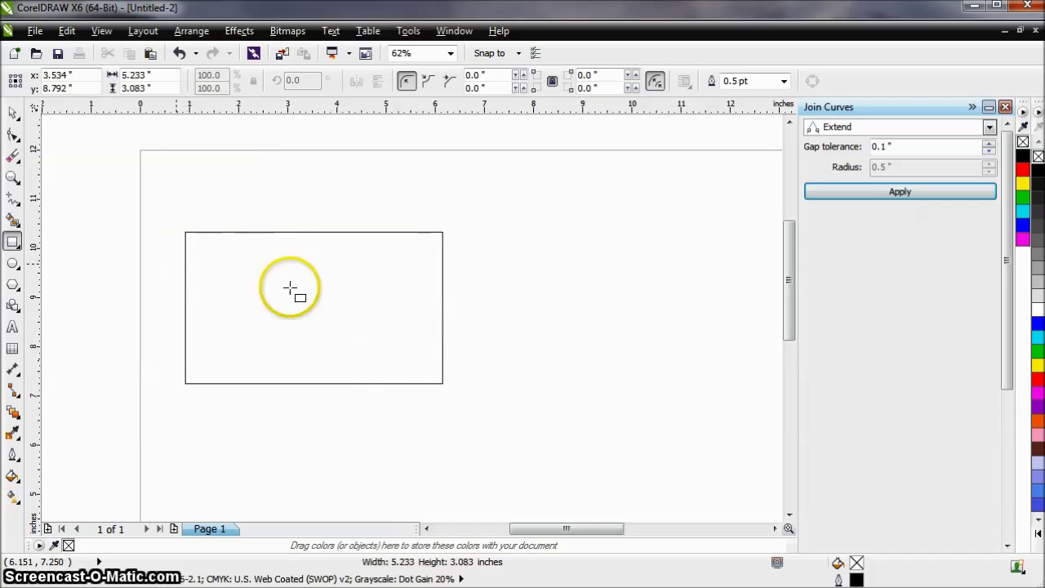
# Step: Undo a stray small rectangle, move the rectangle up-right, and reselect it
pyautogui.click(14, 112)
pyautogui.press('F6')
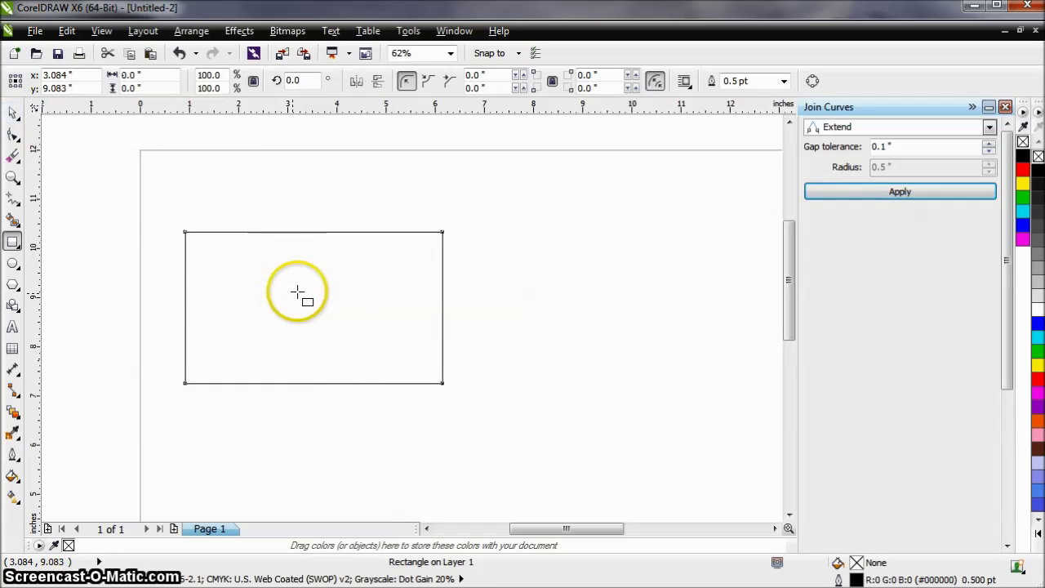
pyautogui.moveTo(292, 292); pyautogui.dragTo(314, 280)
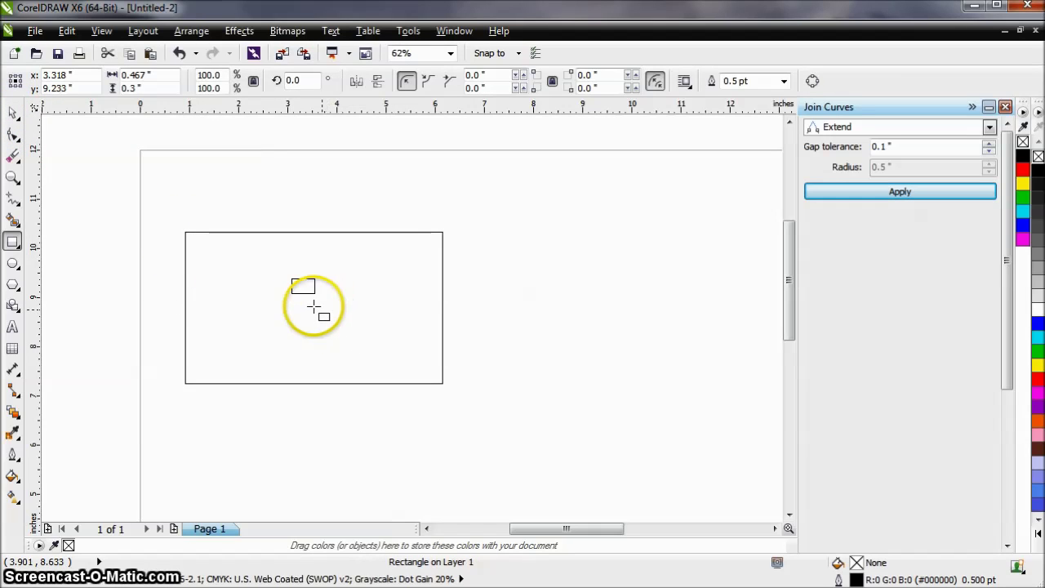
pyautogui.hotkey('ctrl', 'z')
pyautogui.click(14, 113)
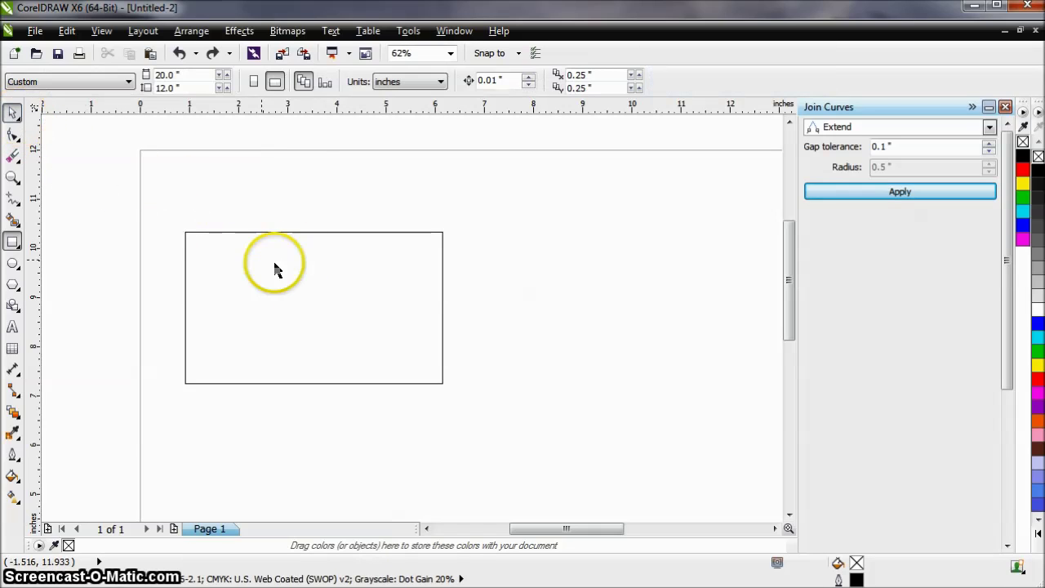
pyautogui.moveTo(276, 270); pyautogui.dragTo(302, 240)
pyautogui.click(538, 312)
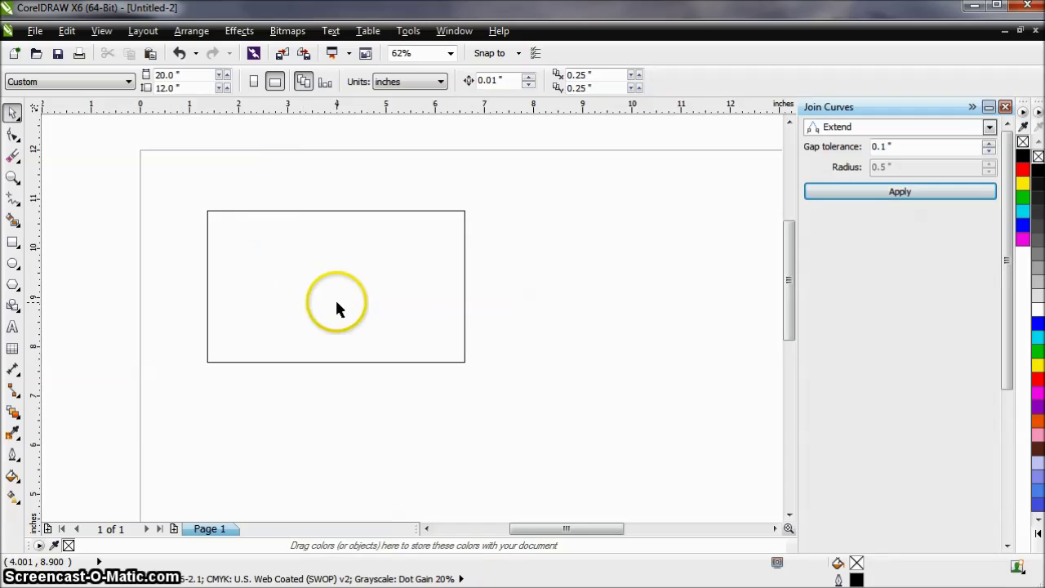
pyautogui.click(12, 200)
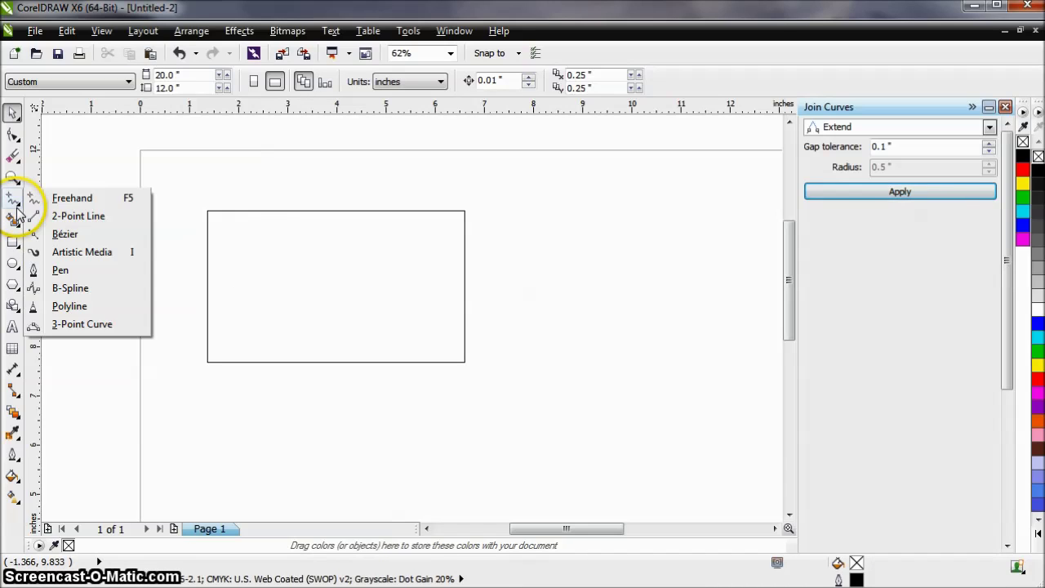
pyautogui.click(12, 218)
pyautogui.click(12, 202)
pyautogui.click(13, 202)
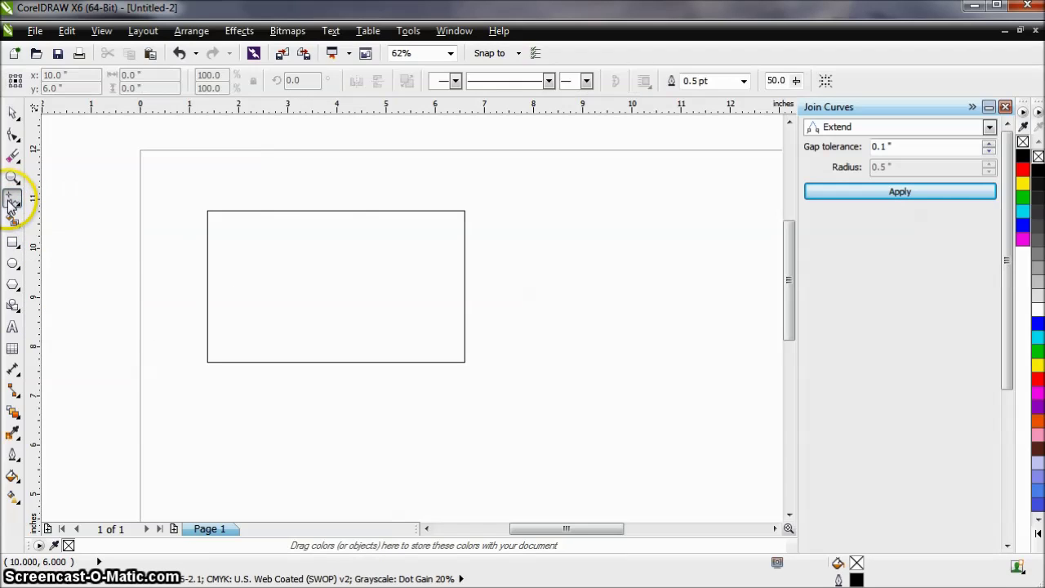
pyautogui.click(14, 114)
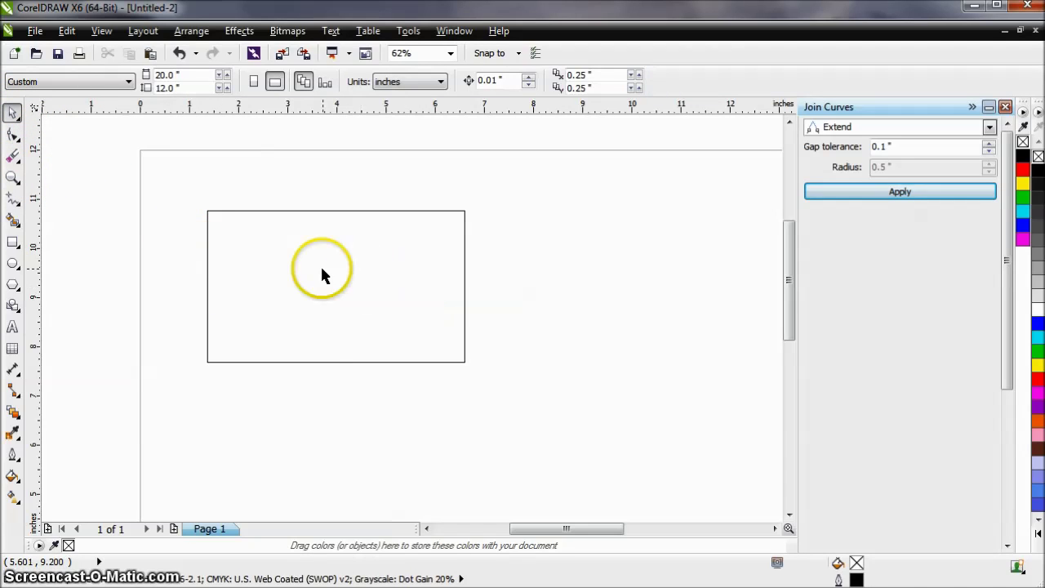
pyautogui.click(357, 308)
# Step: Convert the rectangle to curves and break it at the top-left, top-right and bottom-right corners
pyautogui.rightClick(349, 271)
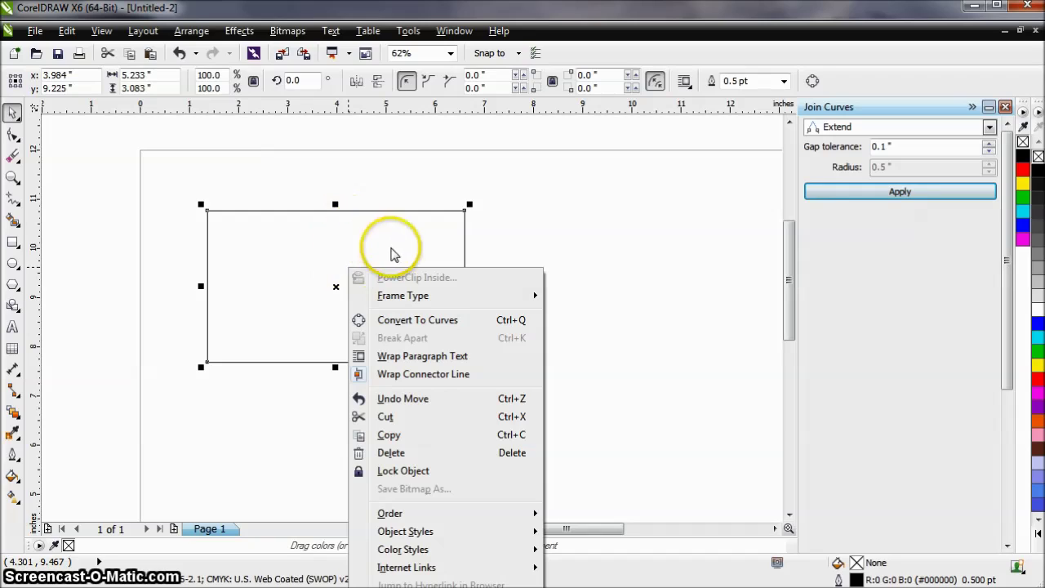
pyautogui.click(390, 319)
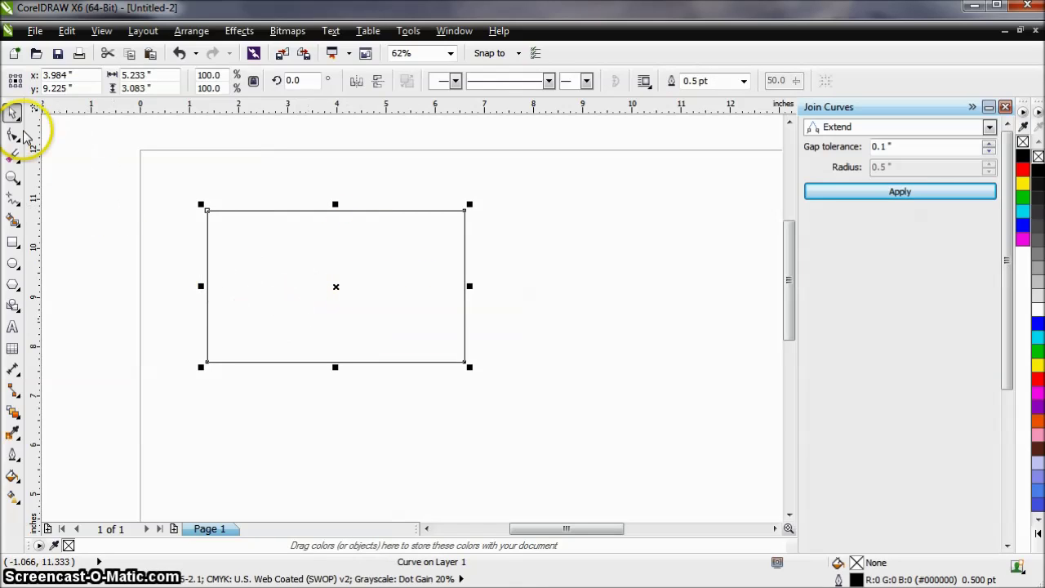
pyautogui.click(18, 137)
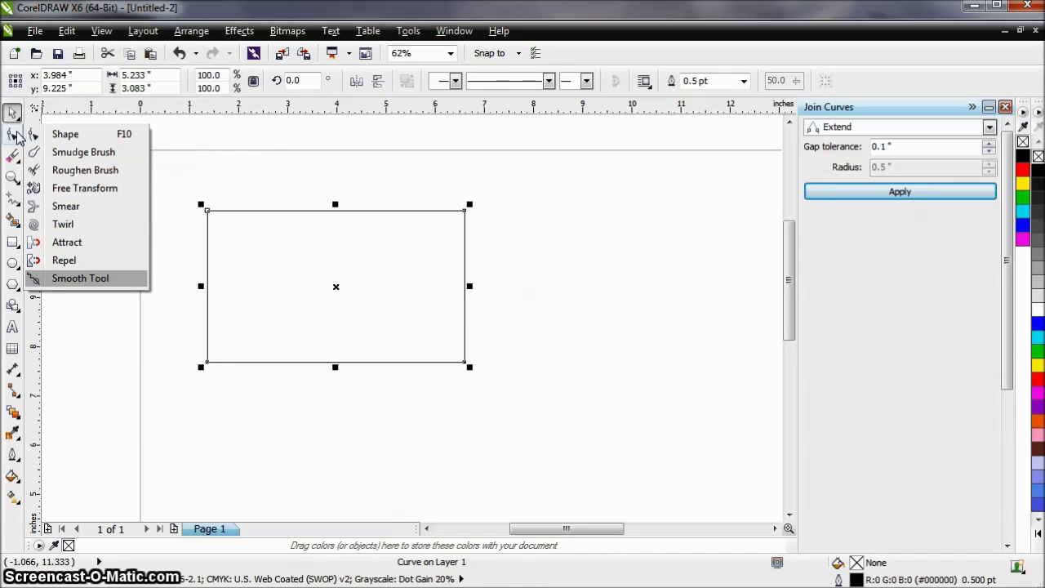
pyautogui.click(49, 135)
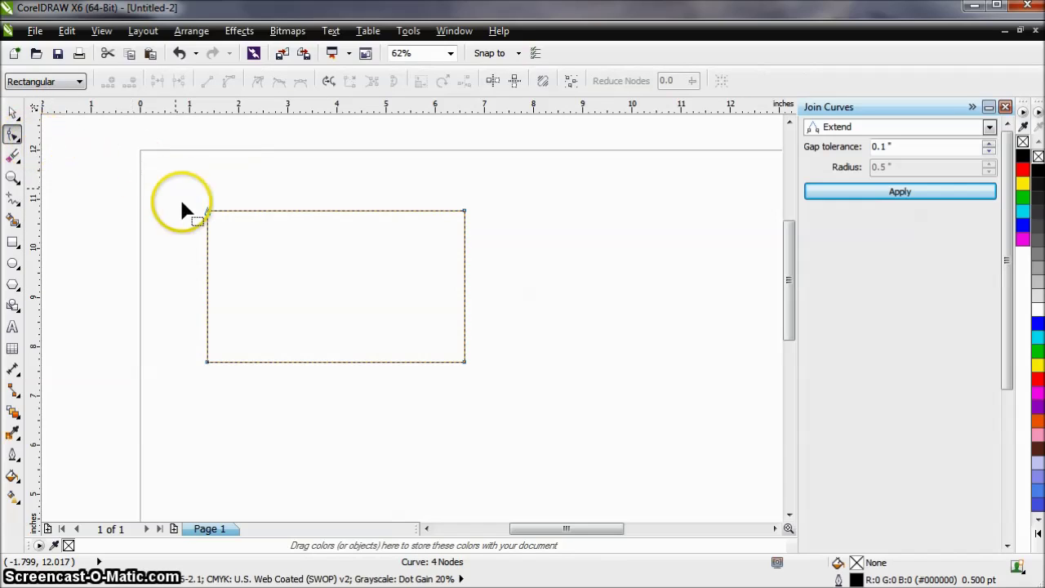
pyautogui.rightClick(210, 213)
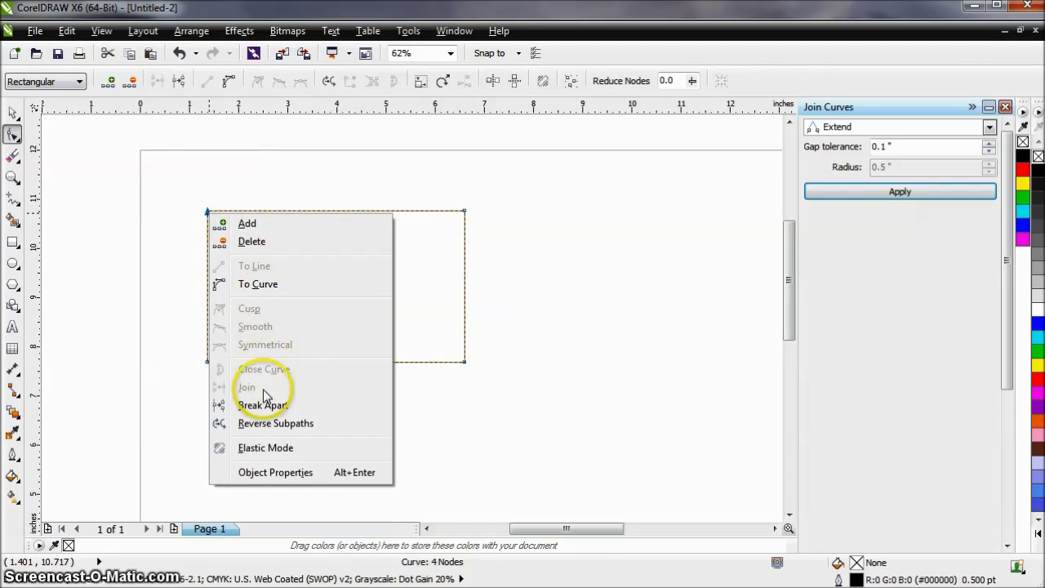
pyautogui.click(263, 406)
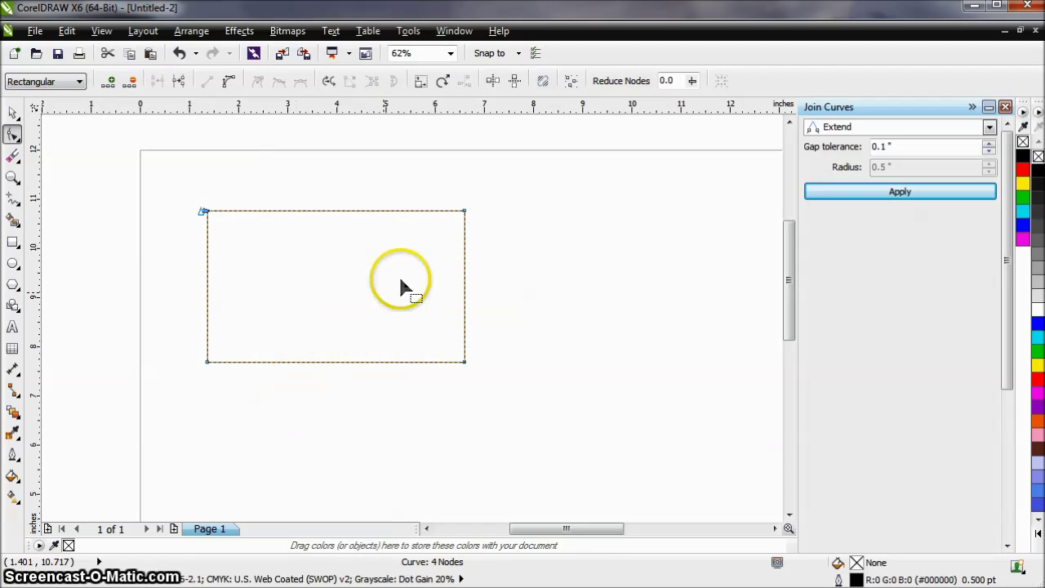
pyautogui.rightClick(464, 212)
pyautogui.click(494, 405)
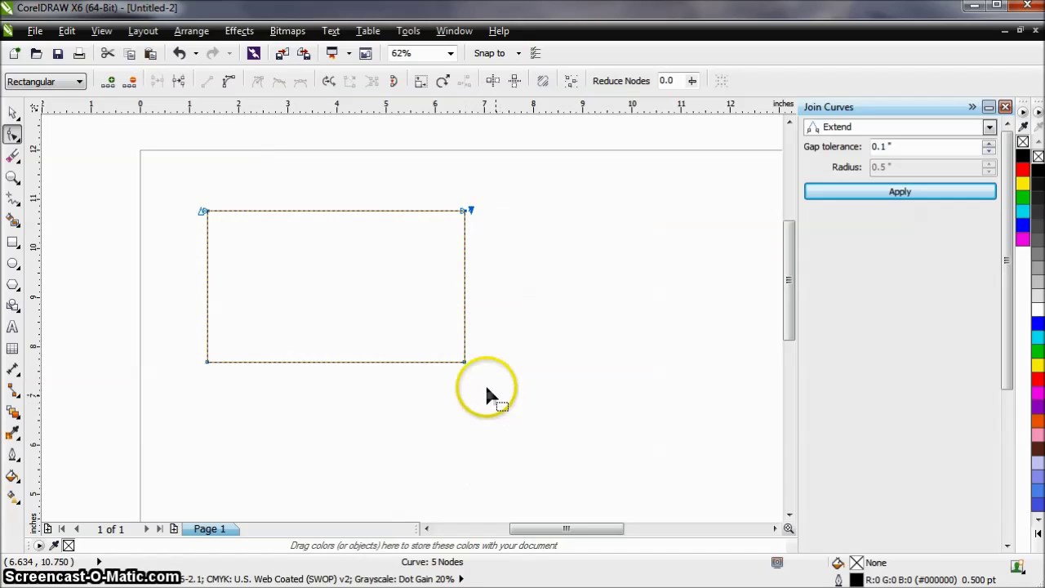
pyautogui.rightClick(464, 362)
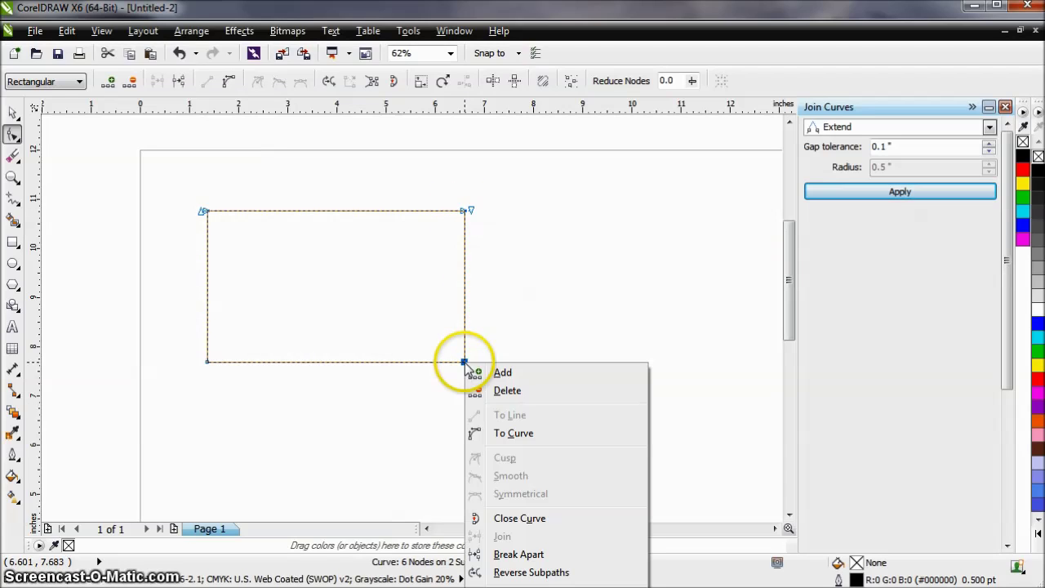
pyautogui.click(518, 555)
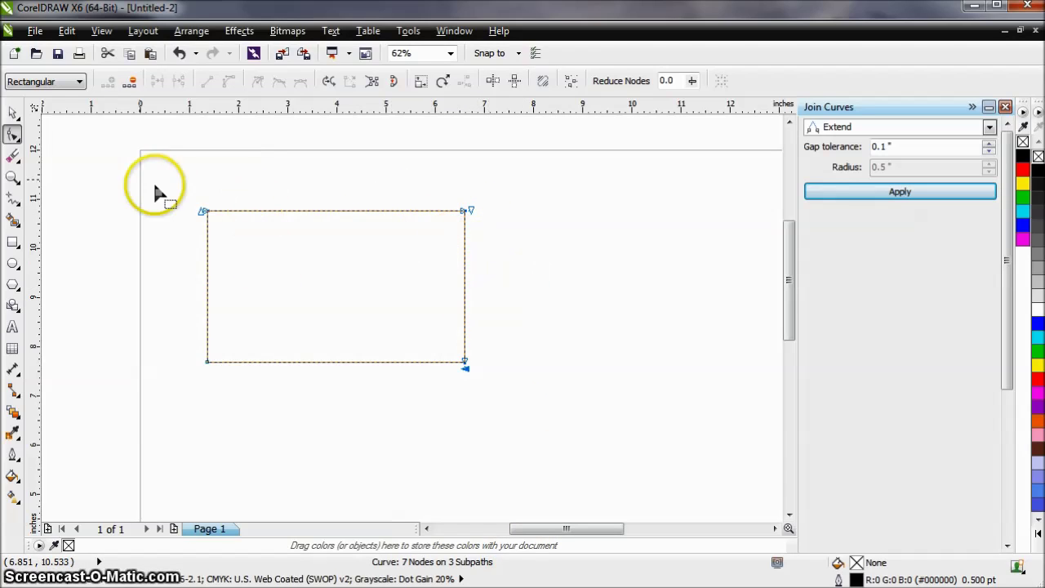
# Step: Break the curve apart into separate lines and shift the right side outward
pyautogui.click(12, 112)
pyautogui.rightClick(340, 276)
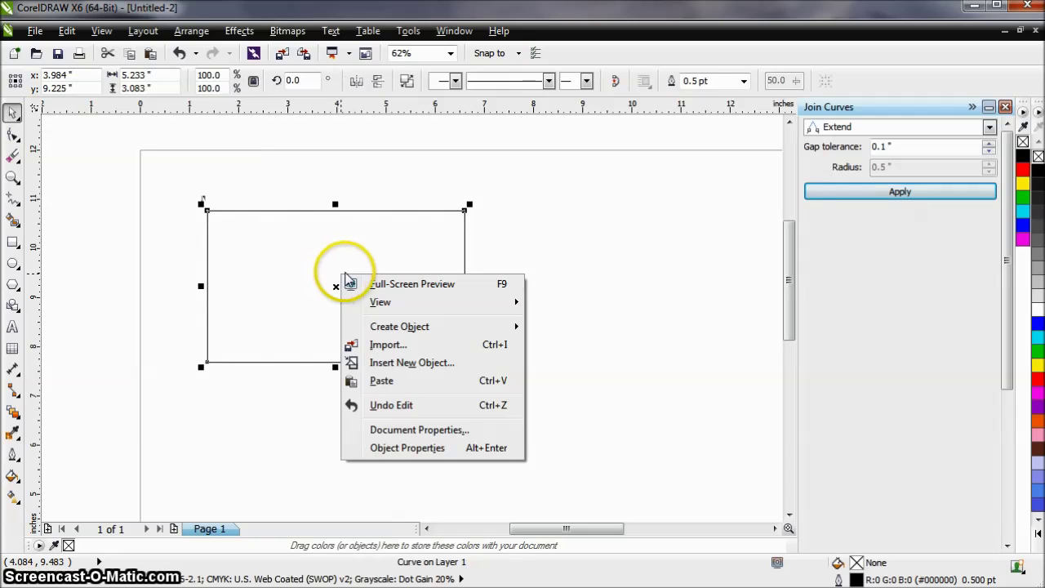
pyautogui.click(355, 243)
pyautogui.rightClick(354, 216)
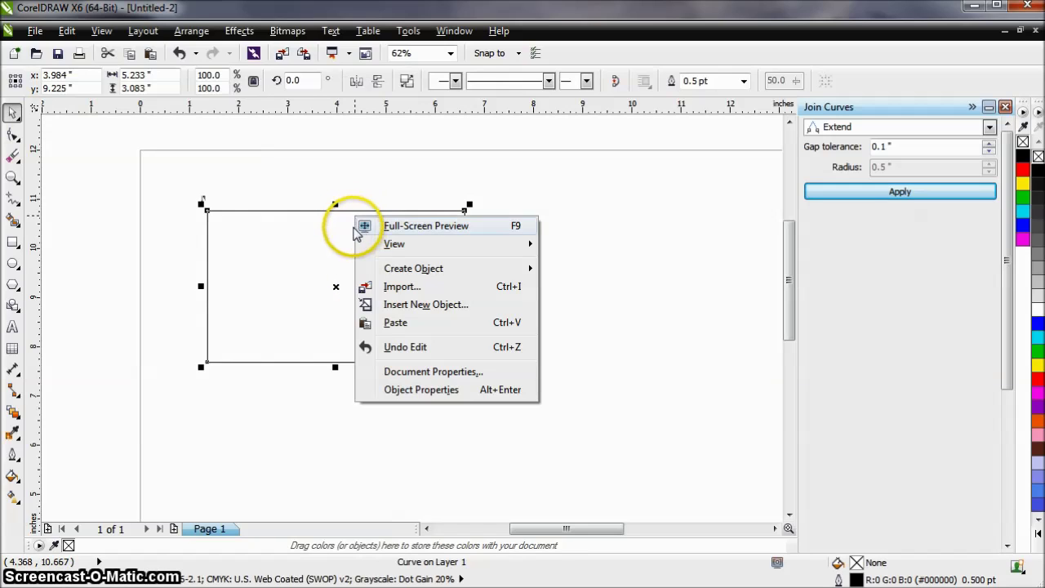
pyautogui.click(313, 197)
pyautogui.click(315, 217)
pyautogui.rightClick(308, 229)
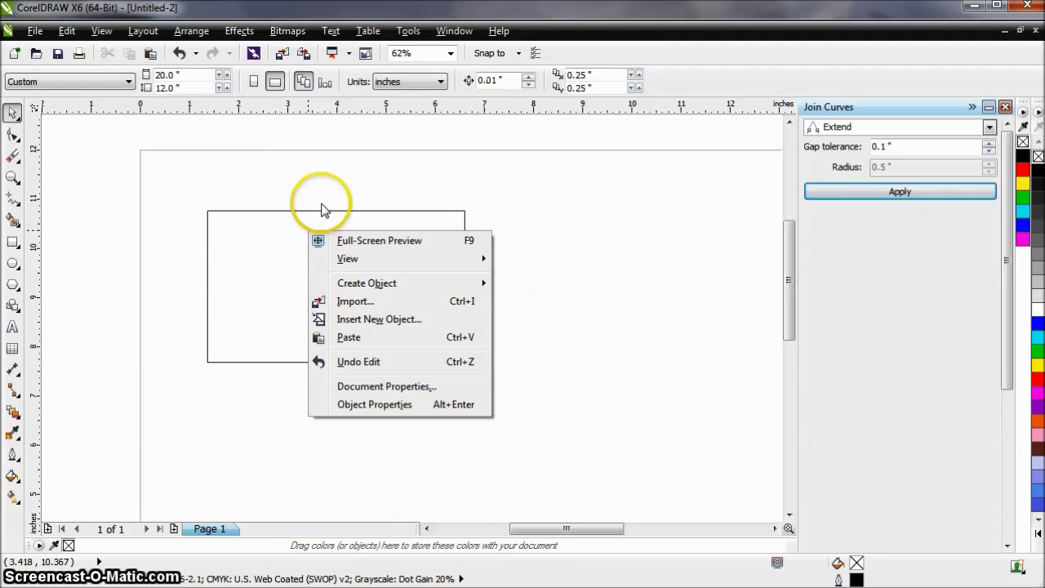
pyautogui.click(325, 226)
pyautogui.click(324, 212)
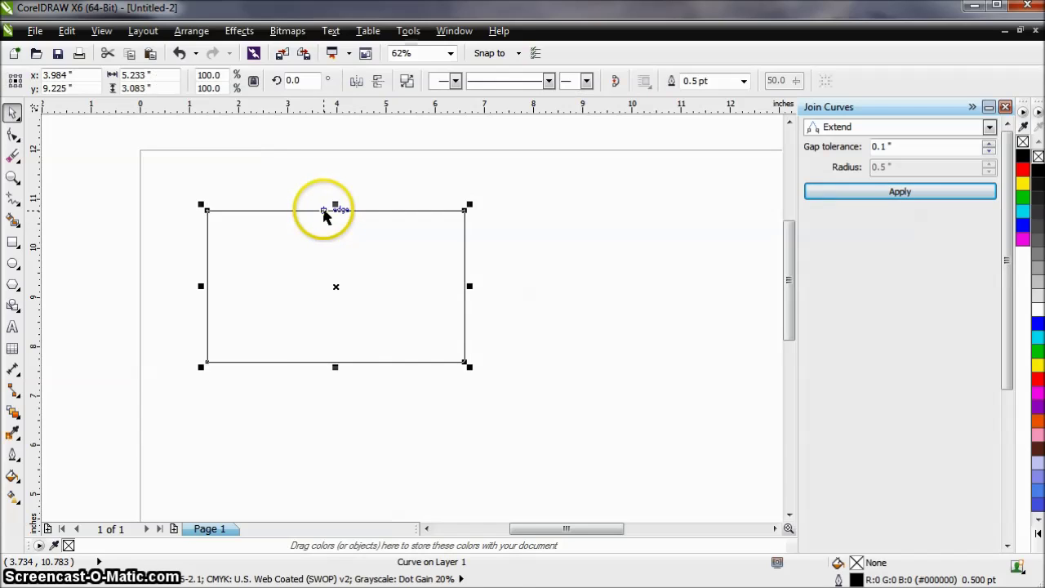
pyautogui.rightClick(324, 212)
pyautogui.click(364, 282)
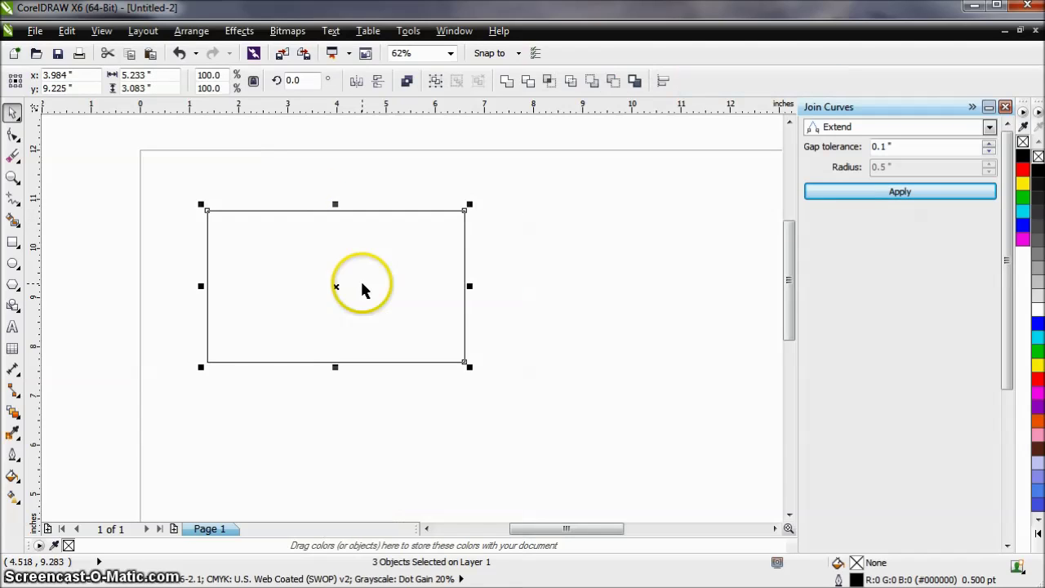
pyautogui.click(513, 255)
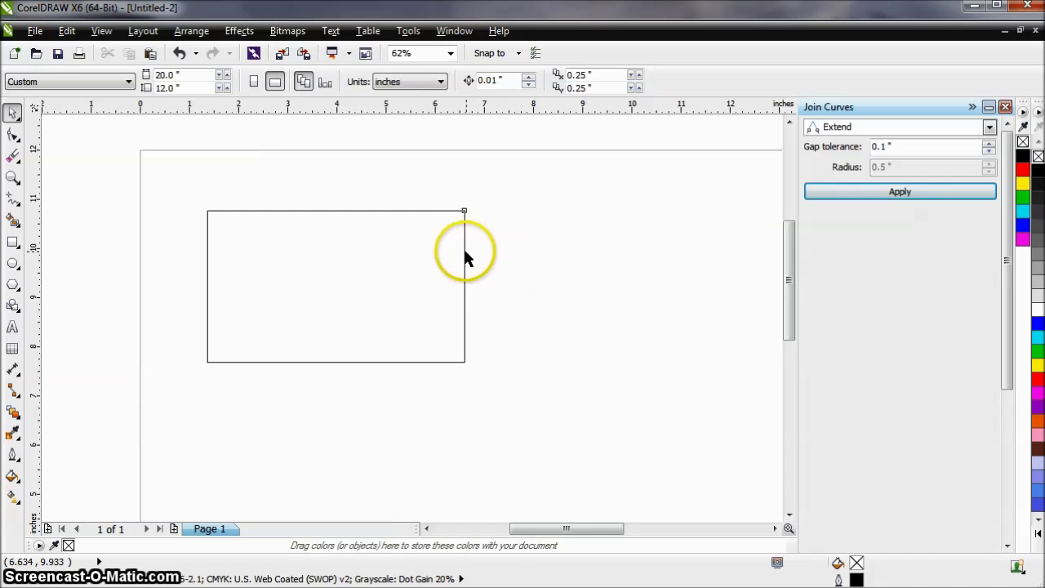
pyautogui.moveTo(466, 251); pyautogui.dragTo(492, 254)
# Step: Lift the top line and stretch its right end past the right side
pyautogui.click(431, 210)
pyautogui.moveTo(432, 216); pyautogui.dragTo(430, 187)
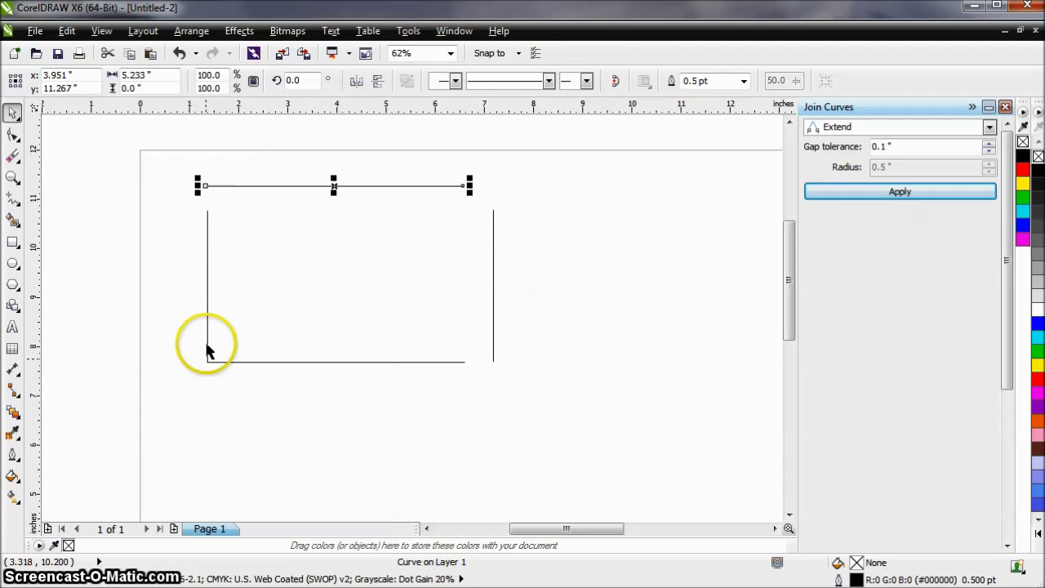
pyautogui.click(456, 387)
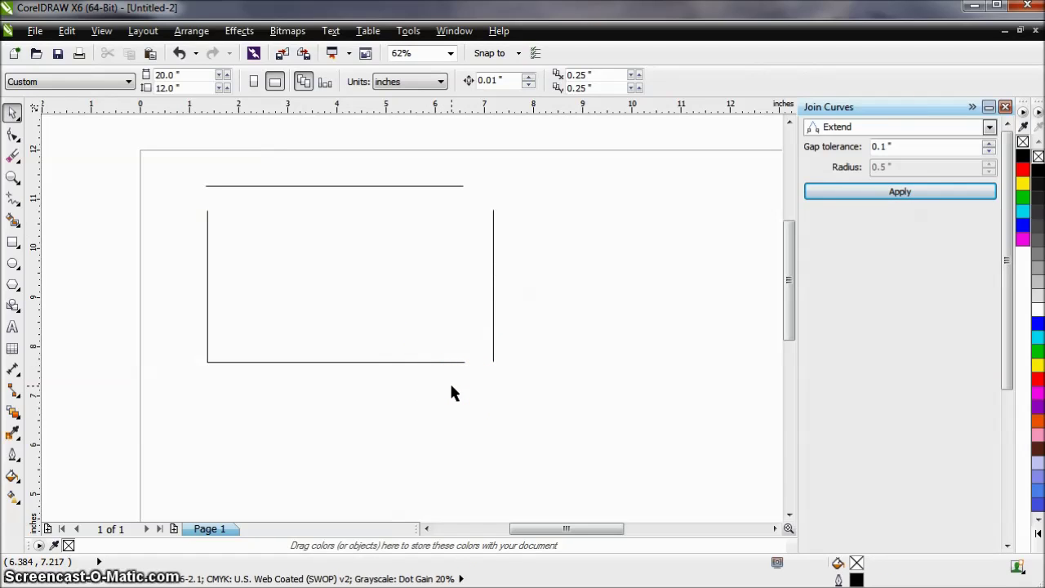
pyautogui.click(447, 387)
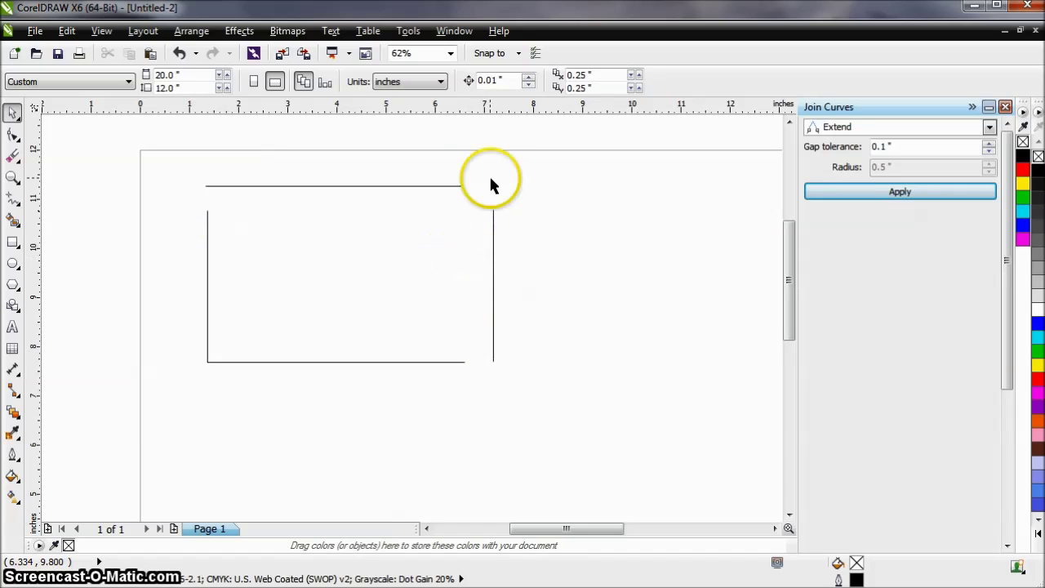
pyautogui.click(459, 187)
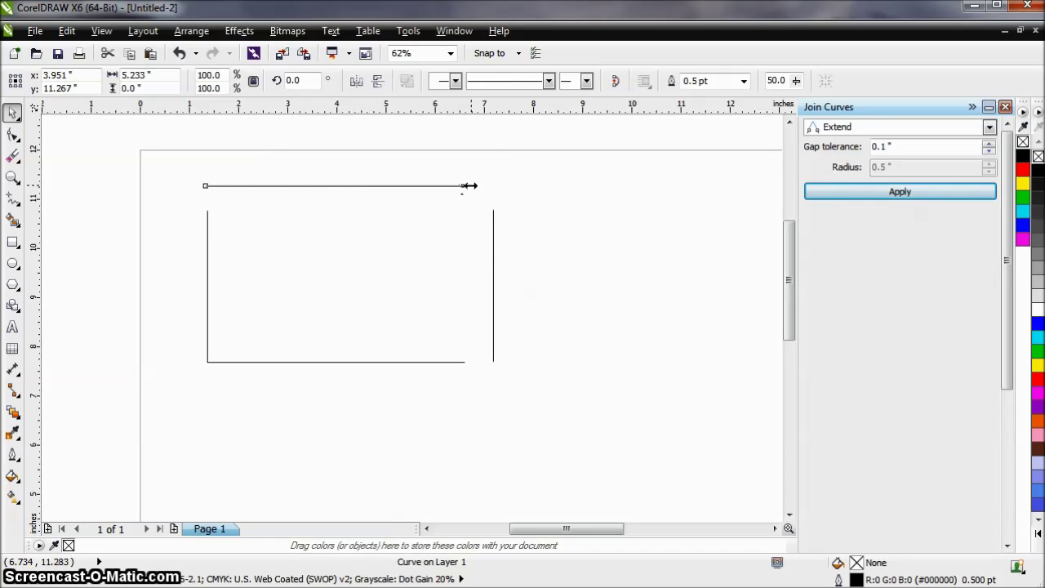
pyautogui.moveTo(469, 186); pyautogui.dragTo(503, 184)
pyautogui.click(274, 190)
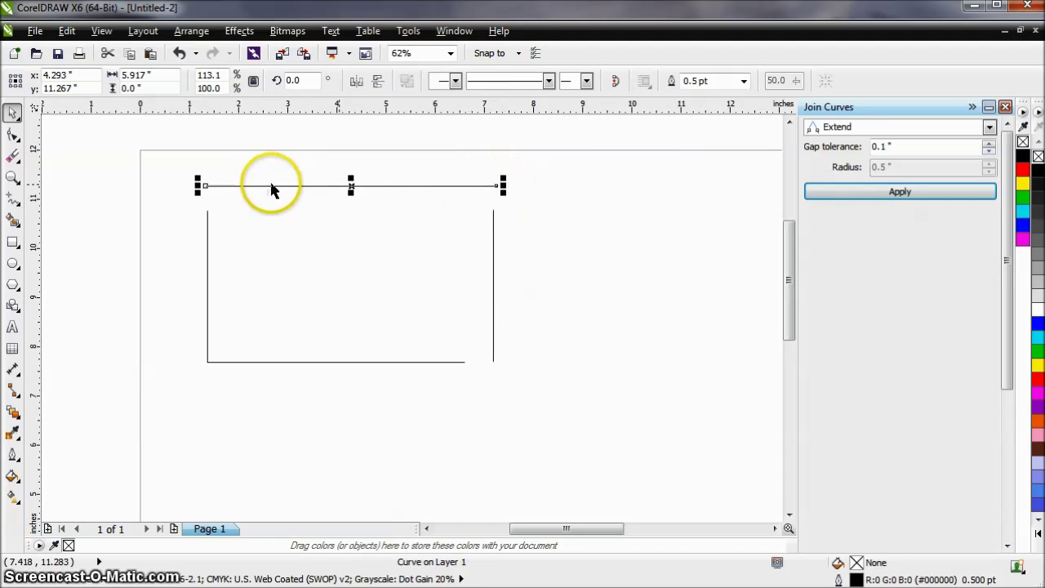
# Step: Stretch the right line above the top line and snap it onto the bottom line's end
pyautogui.click(494, 233)
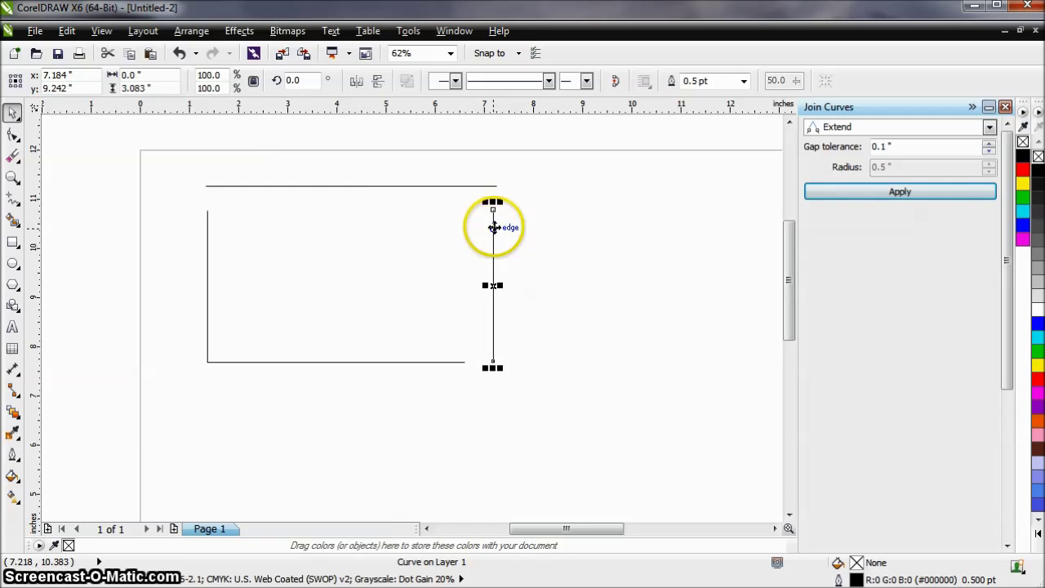
pyautogui.moveTo(493, 201); pyautogui.dragTo(501, 164)
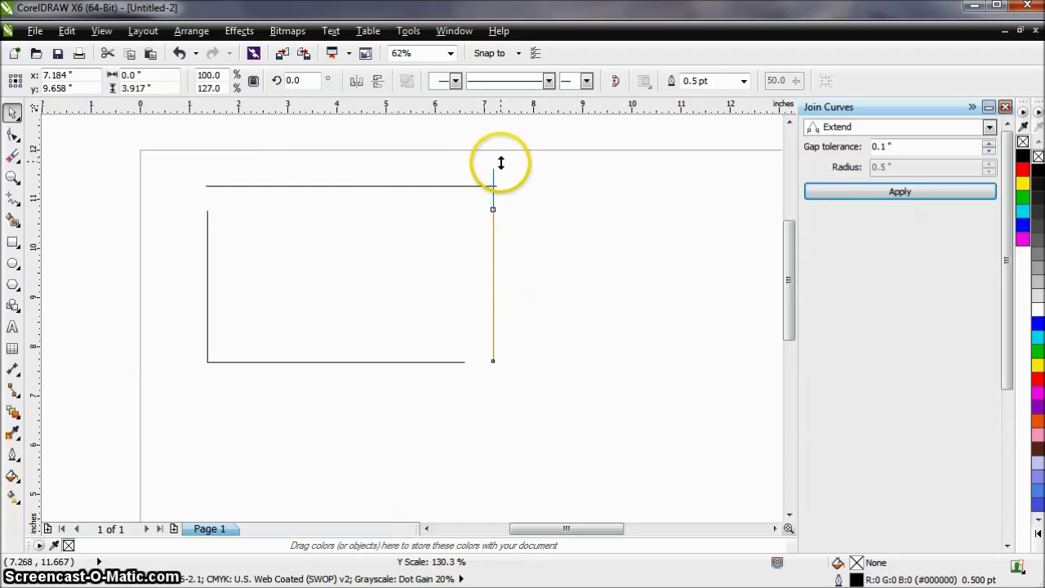
pyautogui.moveTo(535, 211); pyautogui.dragTo(532, 204)
pyautogui.click(533, 203)
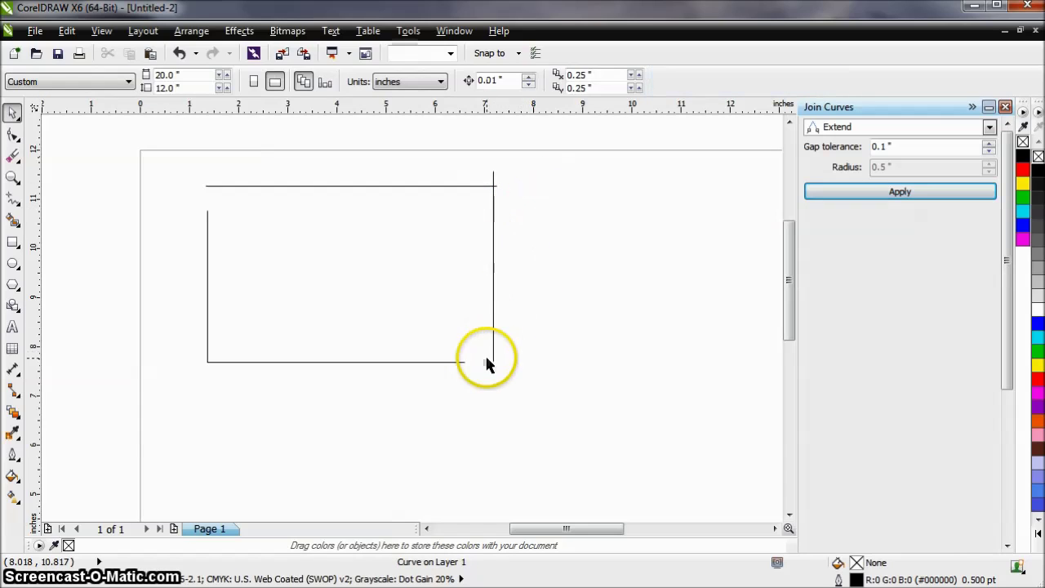
pyautogui.click(493, 359)
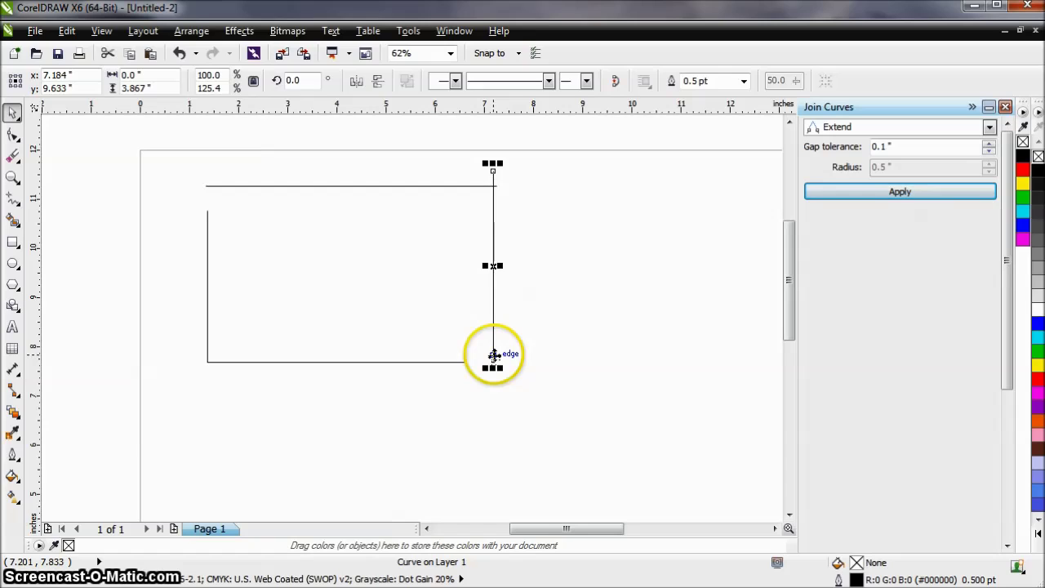
pyautogui.scroll(2, 494, 355)
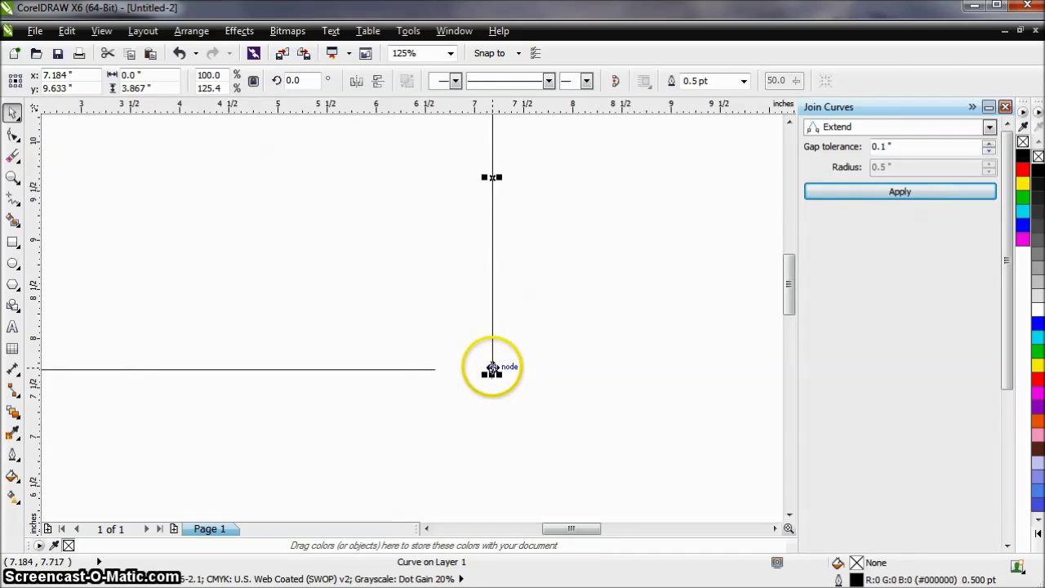
pyautogui.moveTo(492, 370); pyautogui.dragTo(436, 368)
pyautogui.scroll(-2, 563, 474)
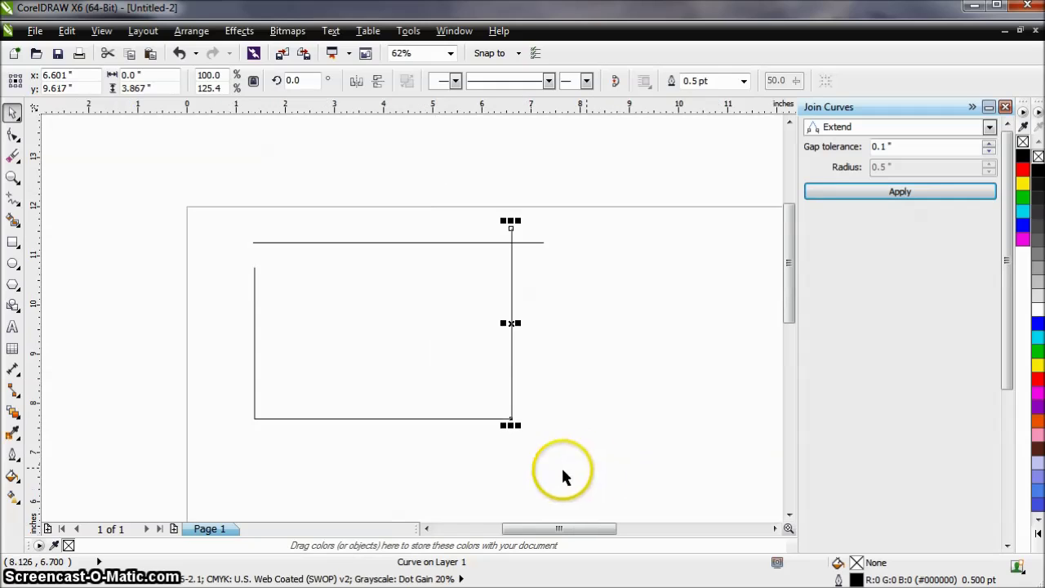
pyautogui.scroll(2, 251, 240)
# Step: Lower the top line to meet the left side, then select all the line pieces
pyautogui.click(252, 231)
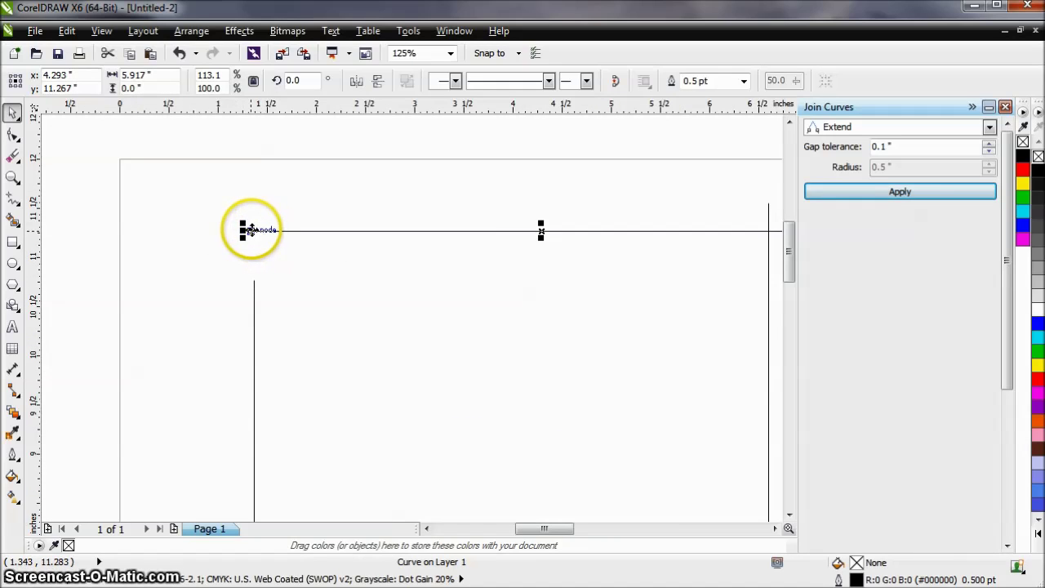
pyautogui.moveTo(250, 231); pyautogui.dragTo(256, 282)
pyautogui.scroll(-2, 161, 214)
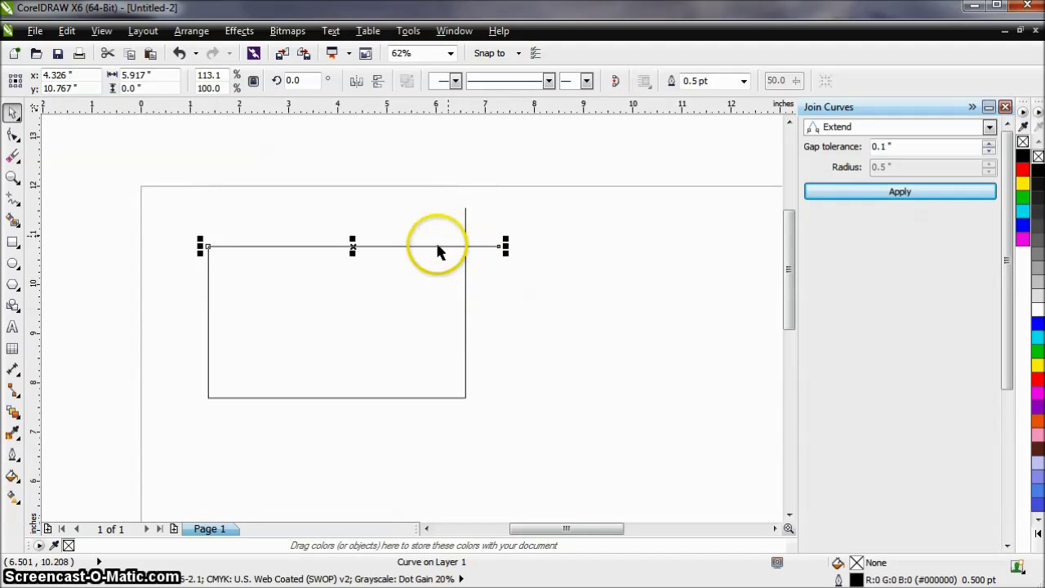
pyautogui.click(525, 445)
pyautogui.moveTo(416, 289); pyautogui.dragTo(167, 176)
# Step: Join the lines, give them a hairline outline, and print to the Full Spectrum Engineering Driver
pyautogui.click(838, 201)
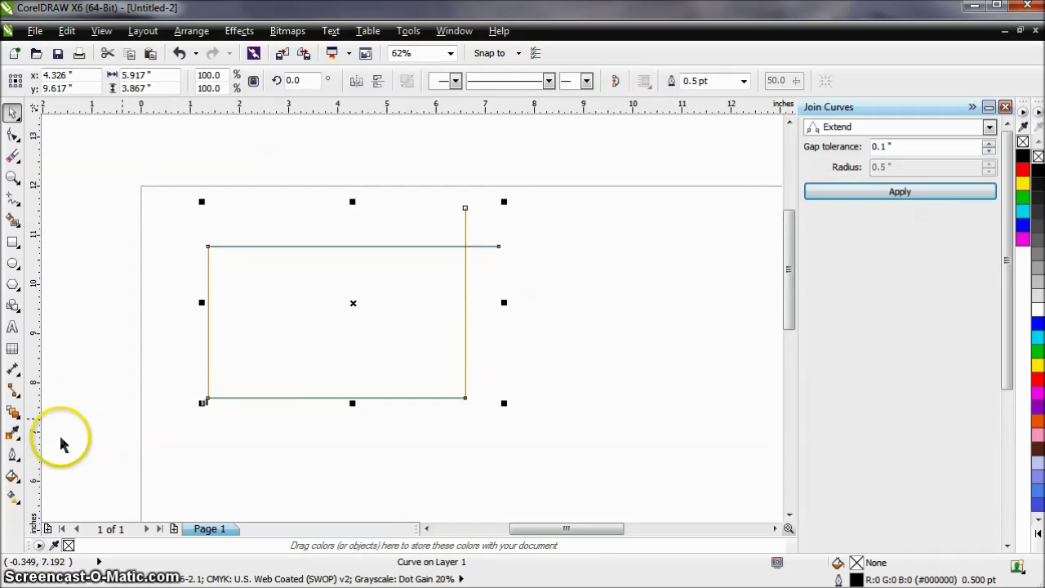
pyautogui.click(14, 462)
pyautogui.click(86, 511)
pyautogui.click(77, 513)
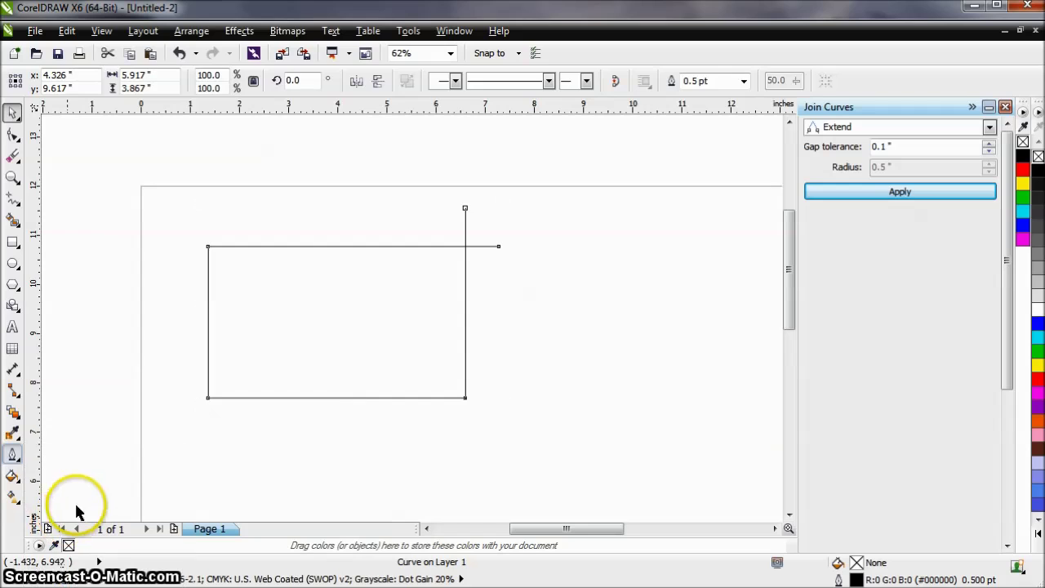
pyautogui.click(80, 53)
pyautogui.click(439, 455)
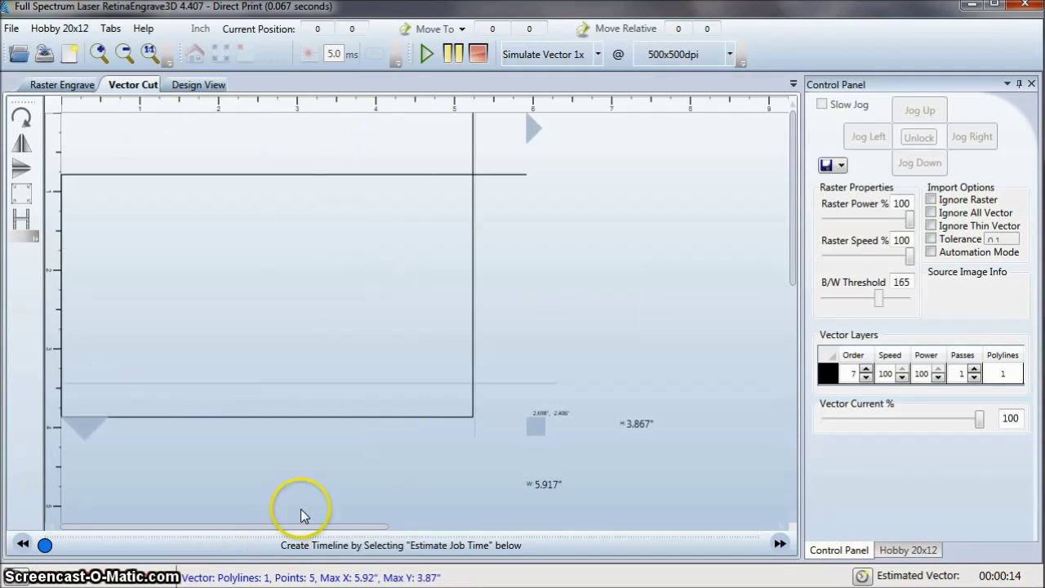
# Step: Simulate the rectangle's vector cut at 1x, then close RetinaEngrave3D
pyautogui.click(427, 54)
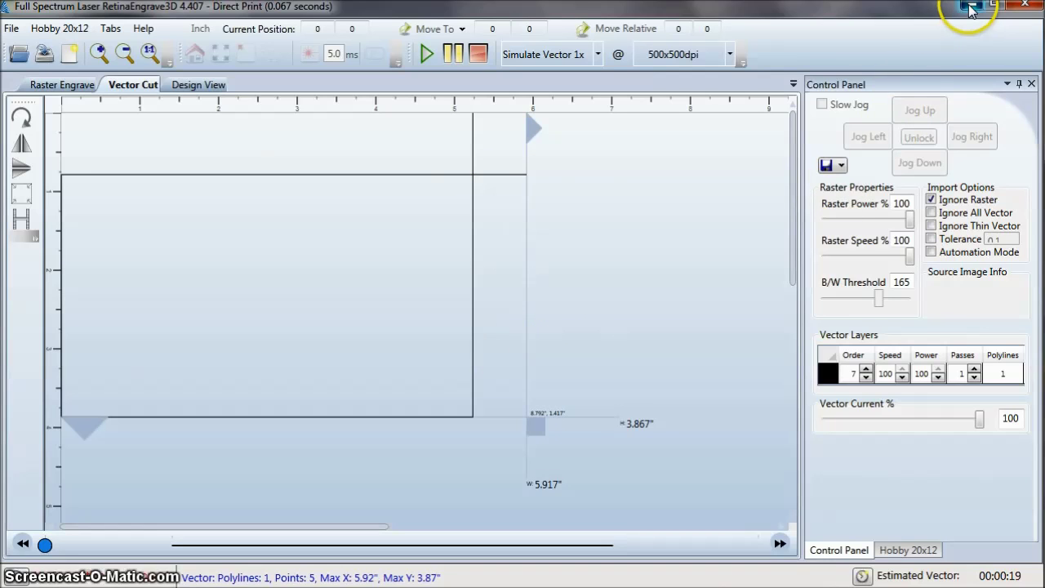
pyautogui.click(1026, 5)
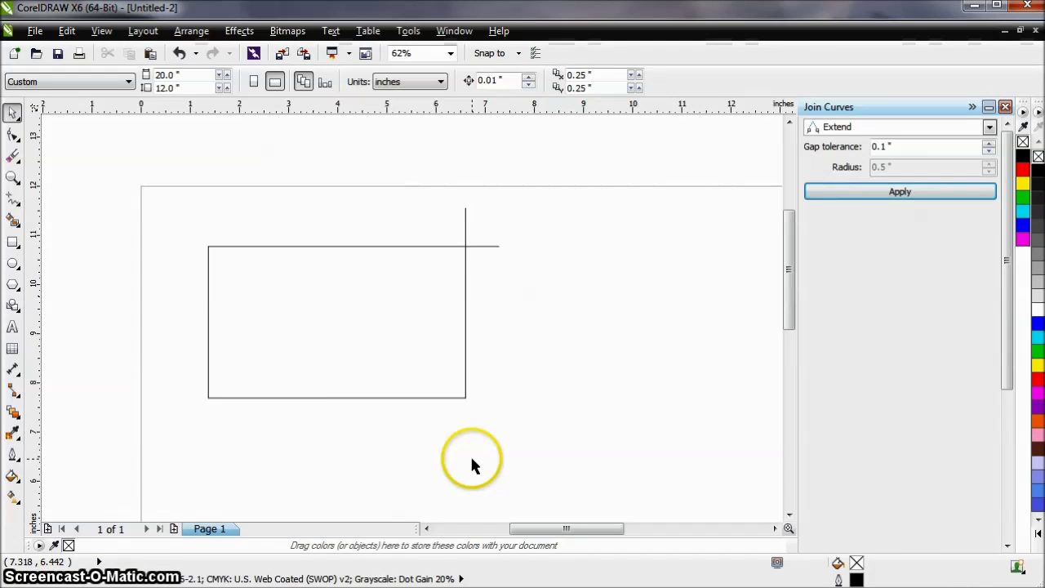